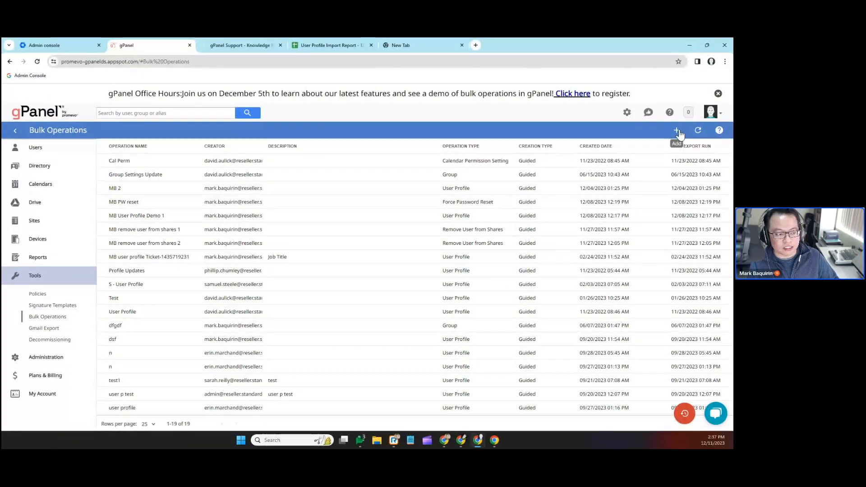
# Create a new bulk operation named "MB profile" with User Profile as the operation type
pyautogui.click(678, 132)
pyautogui.write('MB profile')
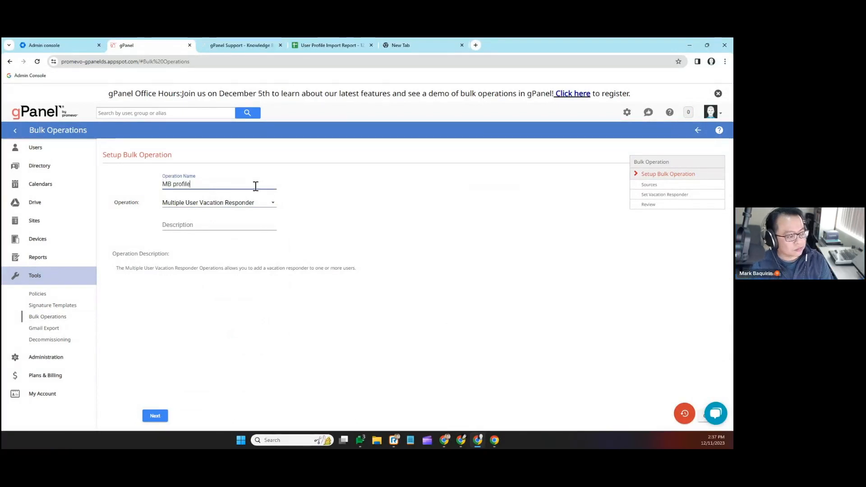
pyautogui.click(273, 203)
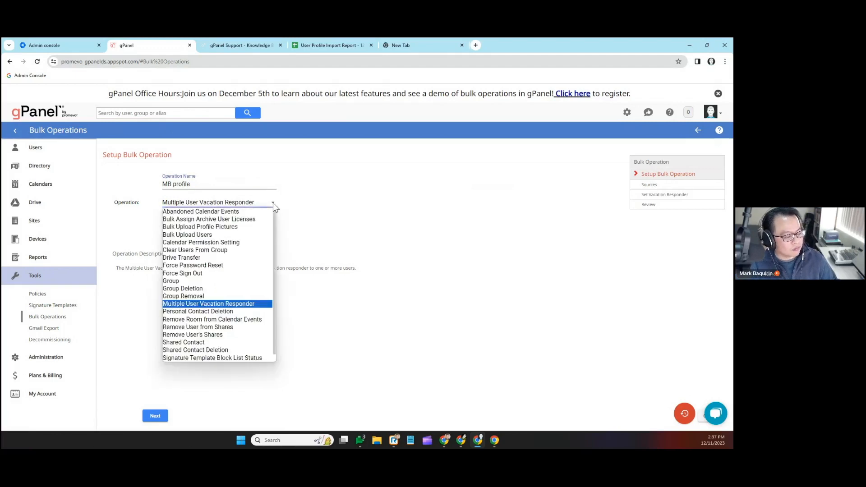
pyautogui.scroll(-1, 219, 305)
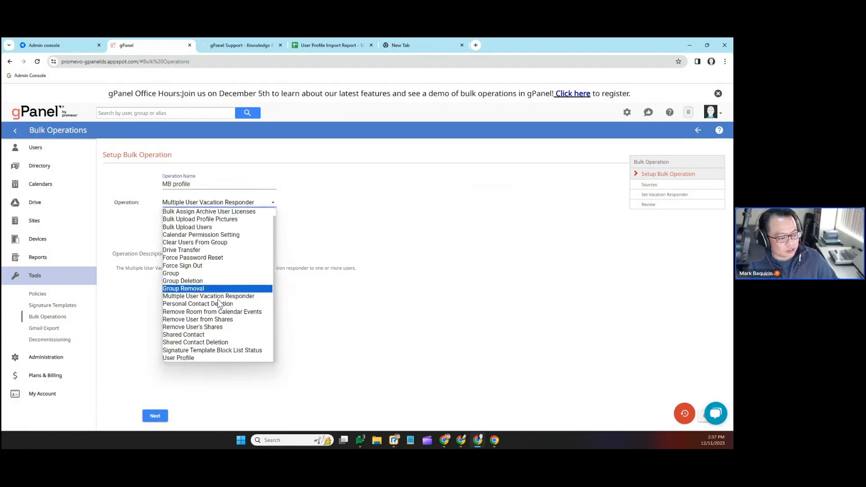
pyautogui.click(189, 359)
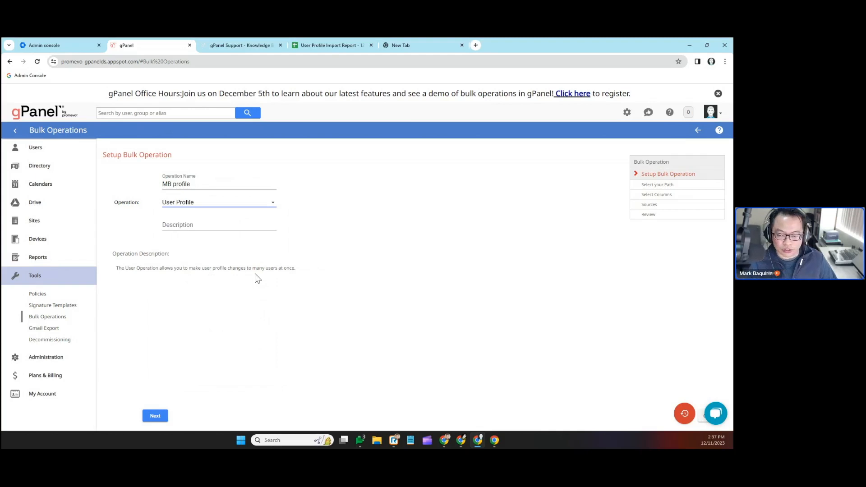
pyautogui.click(155, 416)
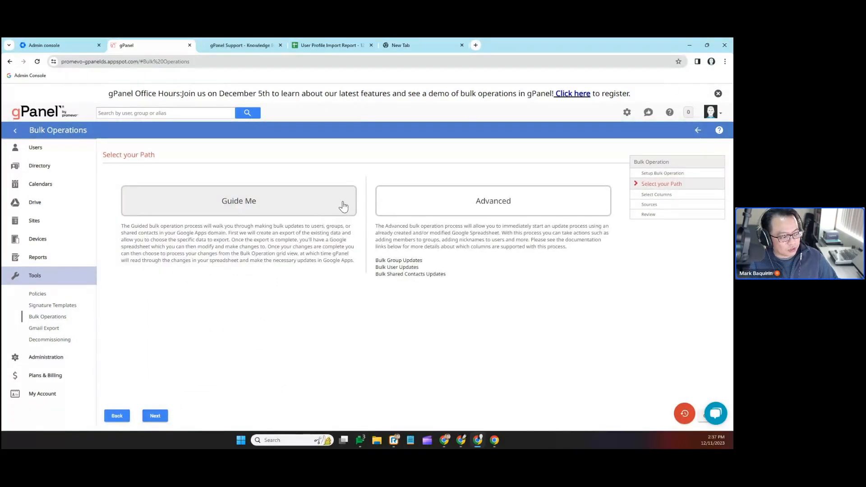
pyautogui.click(461, 207)
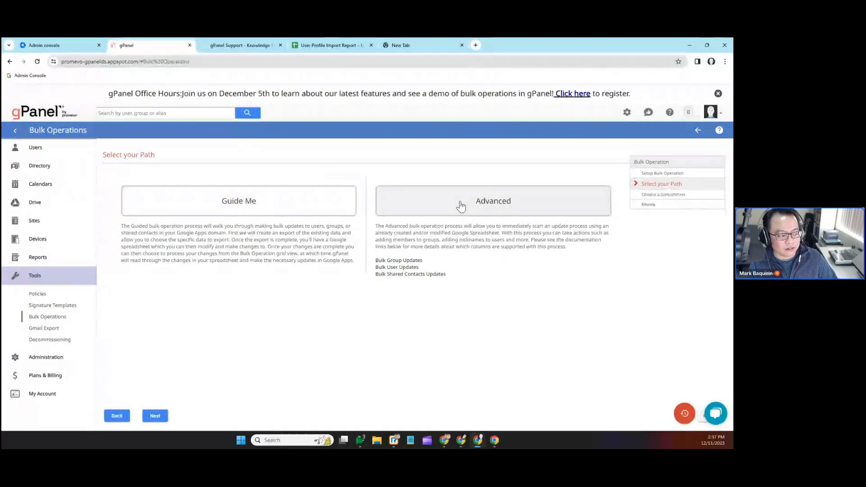
pyautogui.click(163, 419)
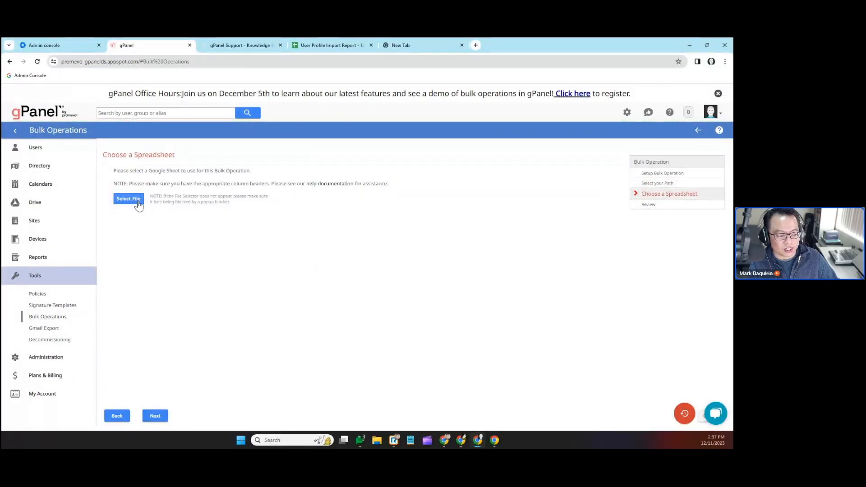
pyautogui.click(117, 416)
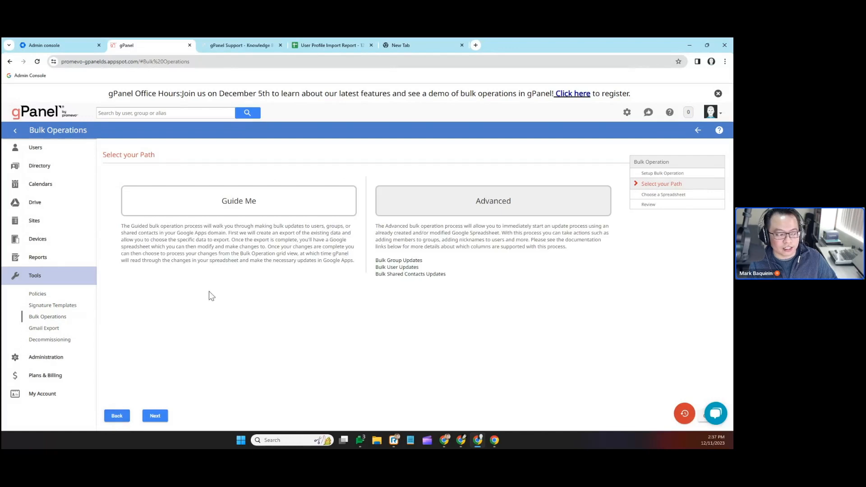
# Choose the Guide Me path and add the First Name, Last Name and Full Name columns to the selection
pyautogui.click(236, 208)
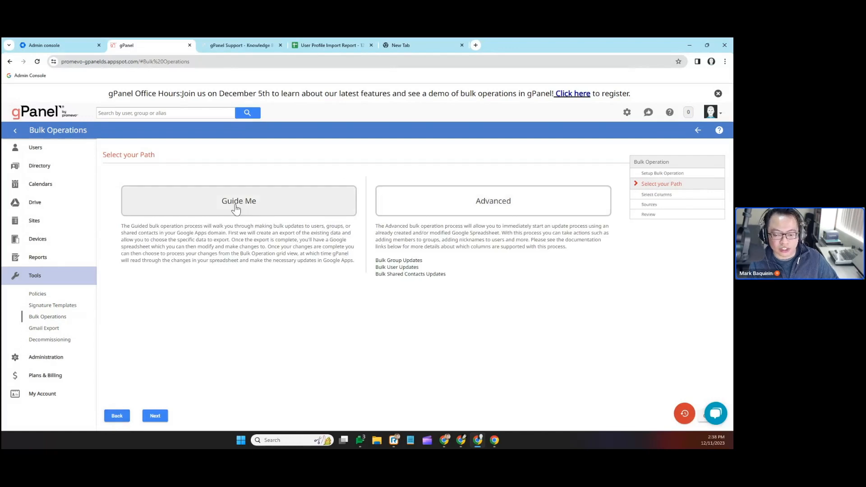
pyautogui.click(158, 413)
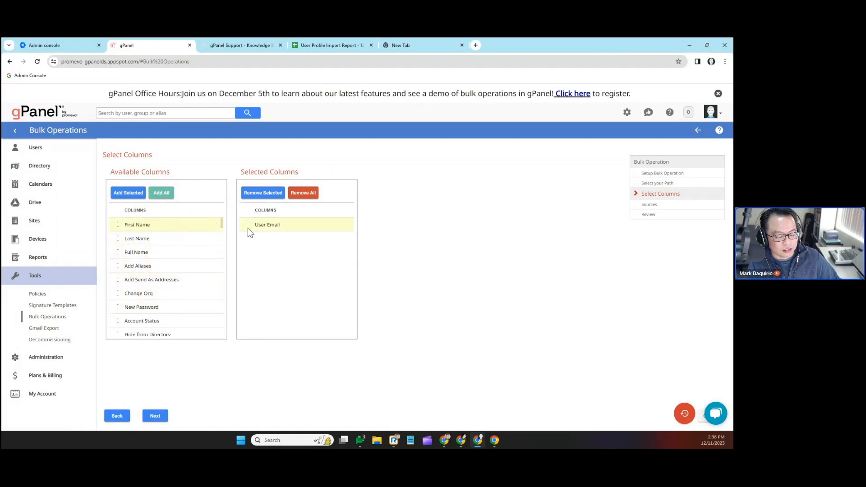
pyautogui.click(214, 224)
pyautogui.click(214, 225)
pyautogui.click(214, 224)
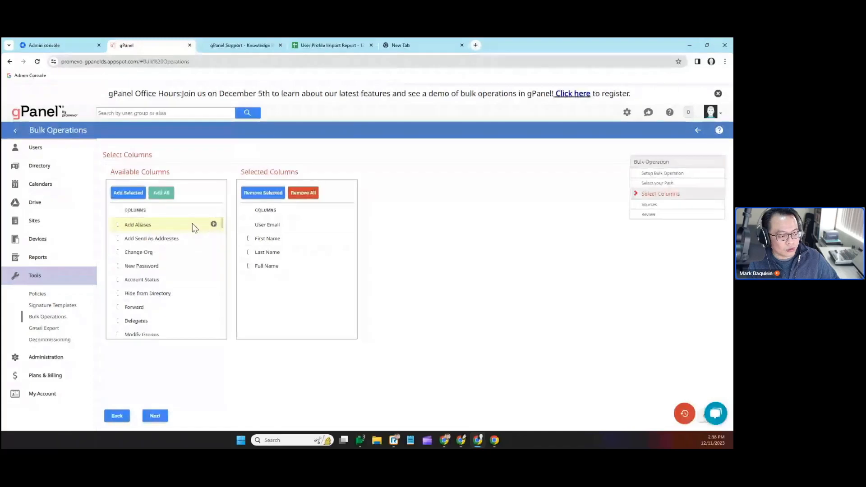
# Add the Add Aliases and Add Send As Addresses columns together, and include all remaining available columns
pyautogui.click(118, 225)
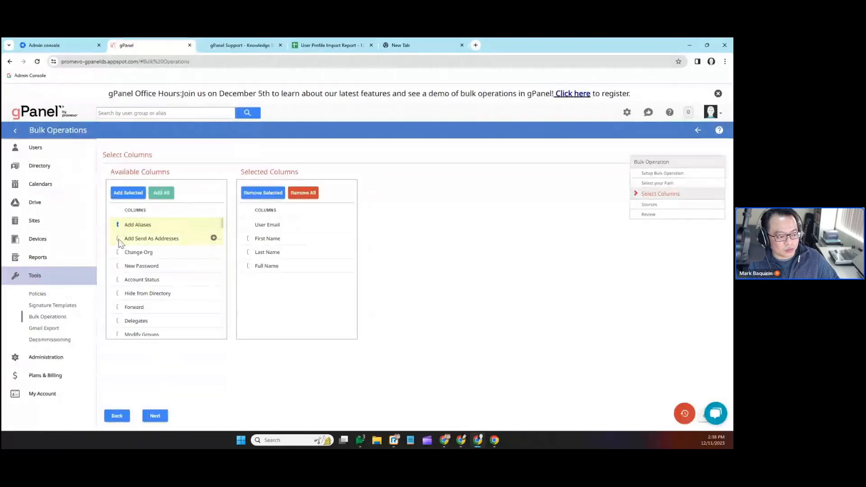
pyautogui.click(119, 240)
pyautogui.click(122, 192)
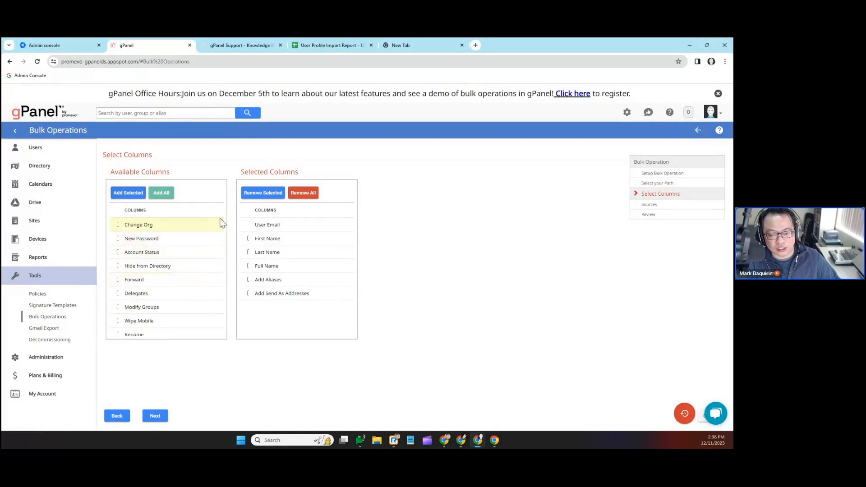
pyautogui.click(162, 194)
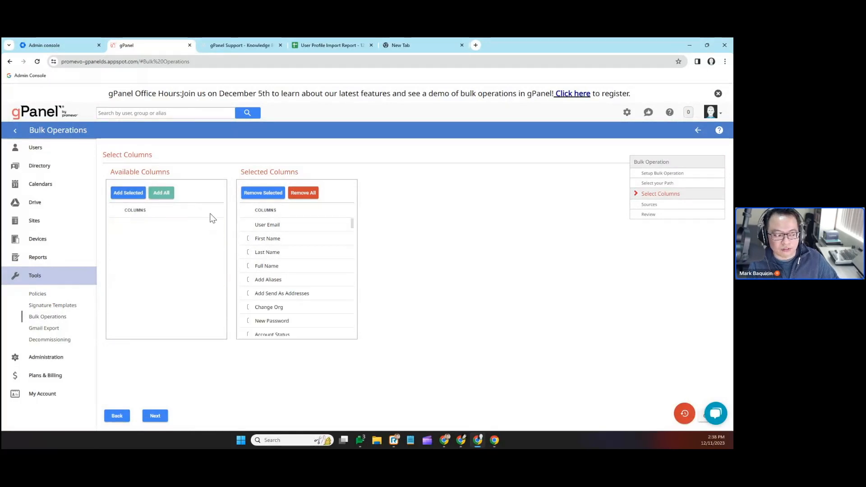
pyautogui.click(155, 415)
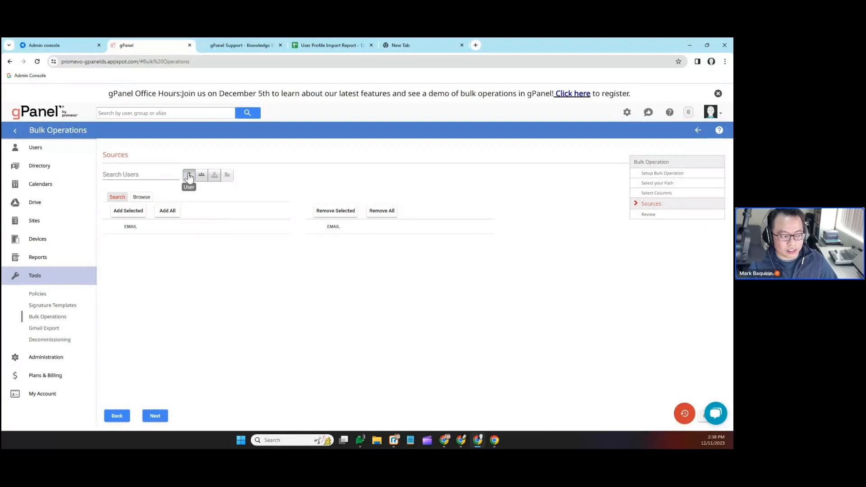
# Set the source type to individual users and browse the full list of user accounts
pyautogui.click(216, 179)
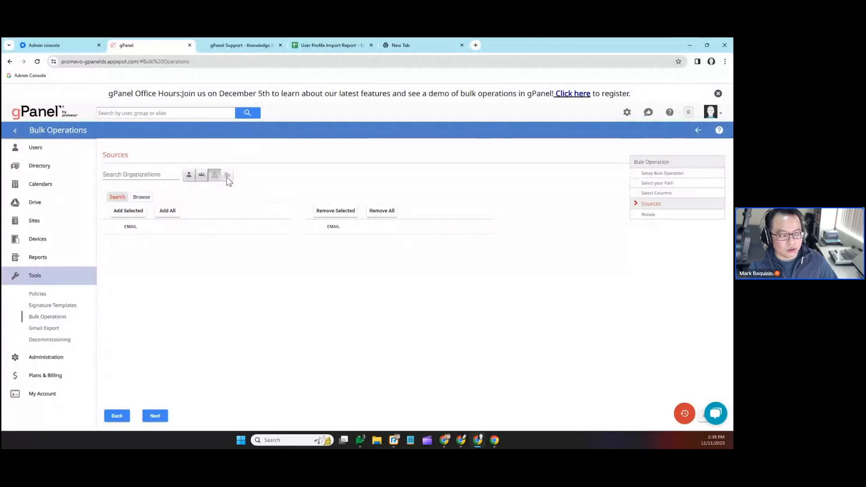
pyautogui.click(189, 177)
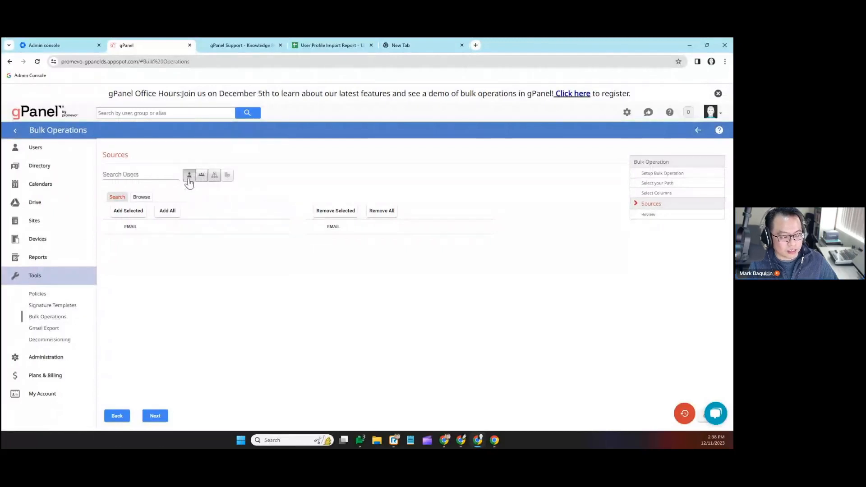
pyautogui.click(140, 198)
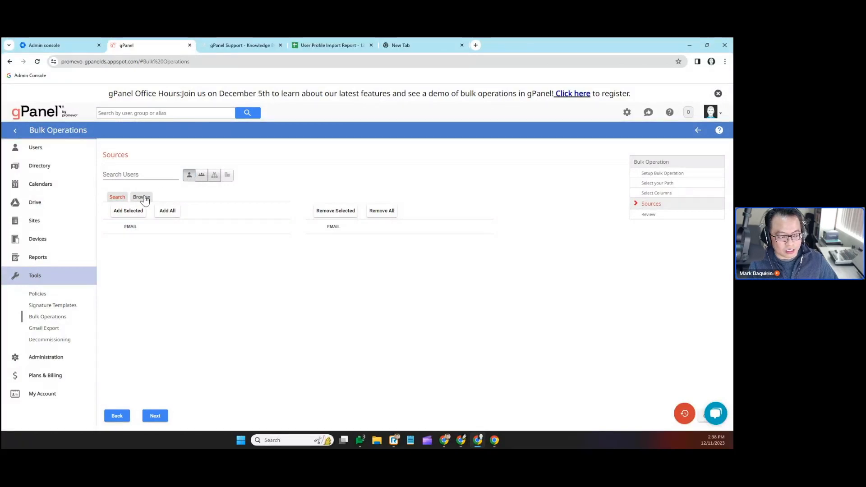
pyautogui.scroll(-5, 216, 281)
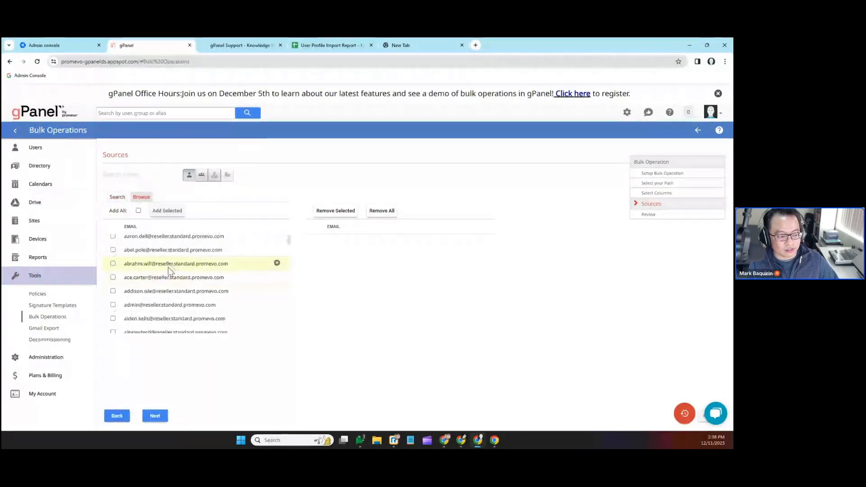
pyautogui.click(277, 273)
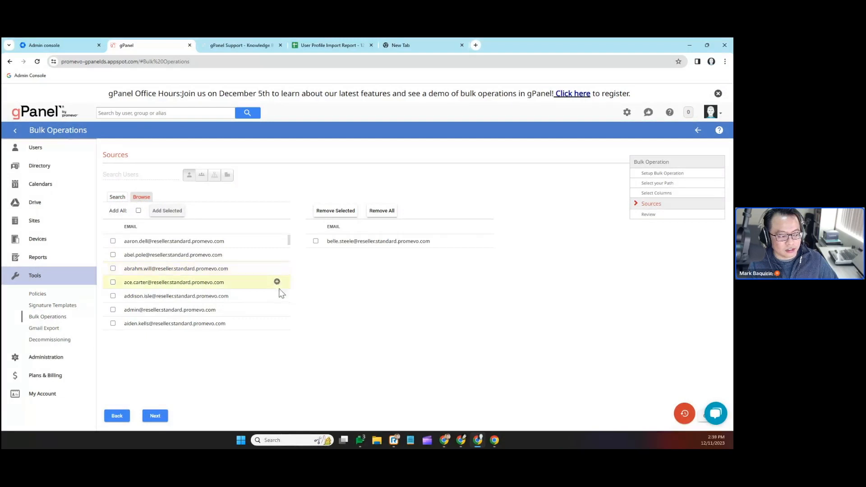
pyautogui.click(277, 283)
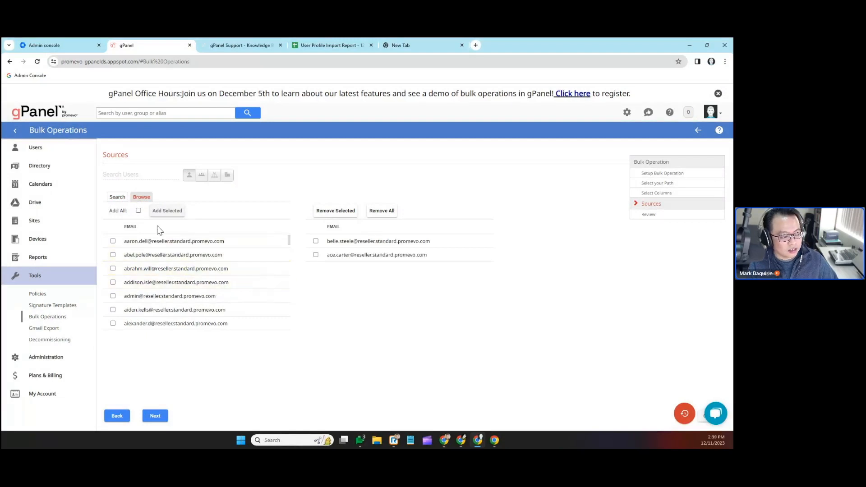
pyautogui.click(392, 220)
pyautogui.click(138, 210)
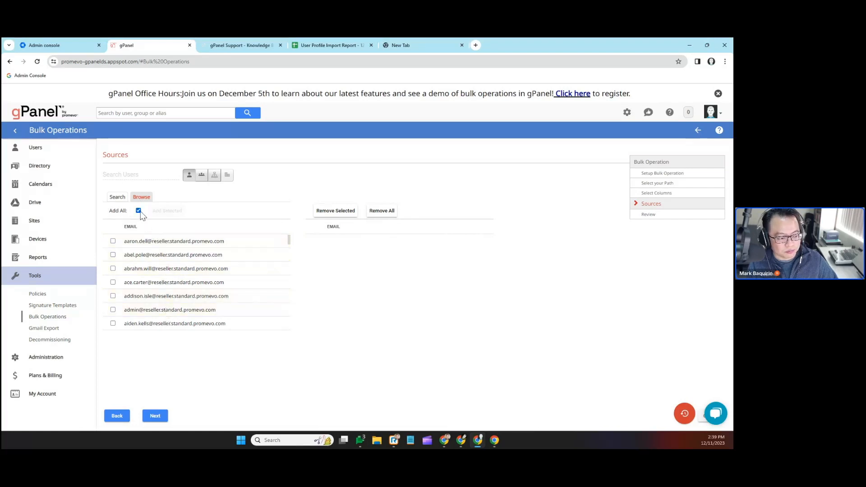
pyautogui.click(138, 210)
# Look through the groups and organizations available as sources, and return to individual users
pyautogui.click(202, 175)
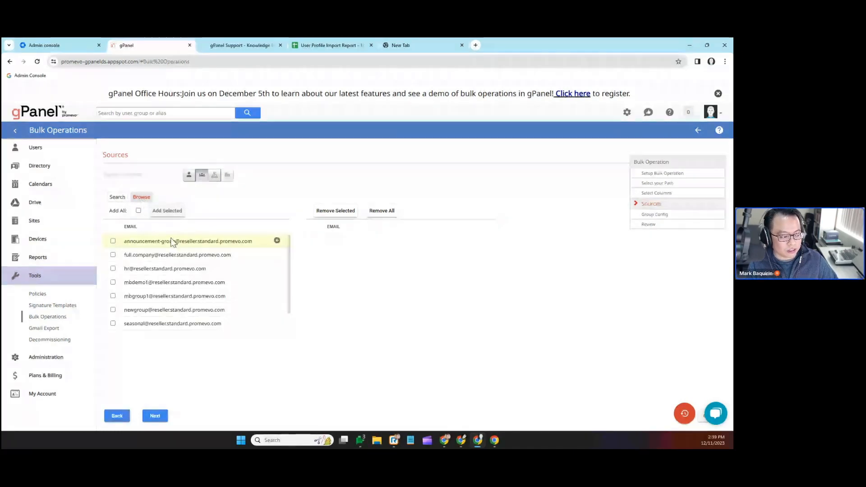
pyautogui.click(214, 180)
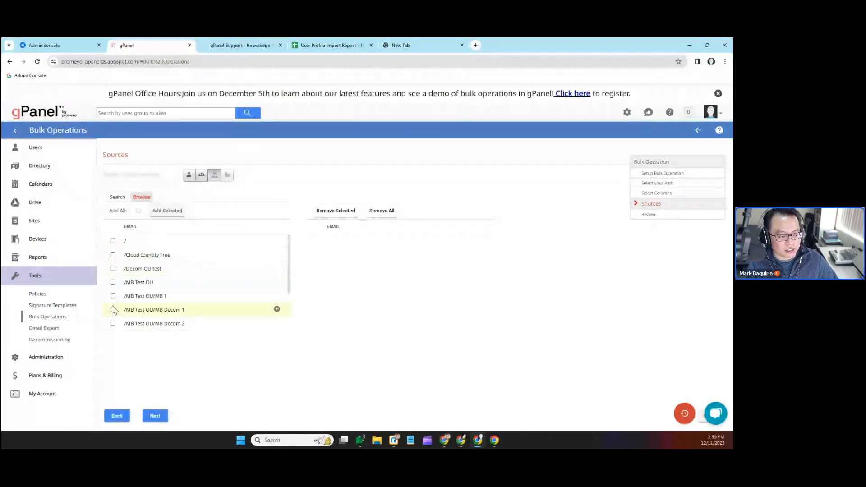
pyautogui.click(189, 176)
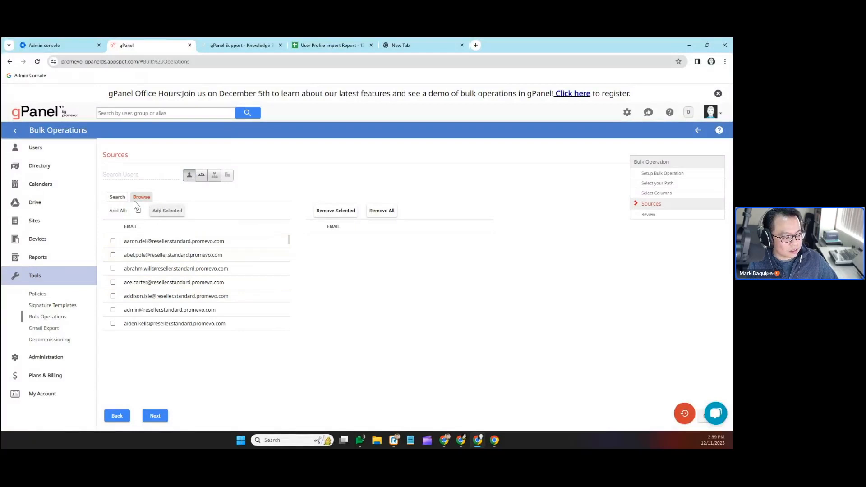
# Add four users as sources: the creator's own account, the admin account and the two accounts listed directly after admin
pyautogui.scroll(-10, 241, 272)
pyautogui.scroll(-2, 241, 270)
pyautogui.click(277, 306)
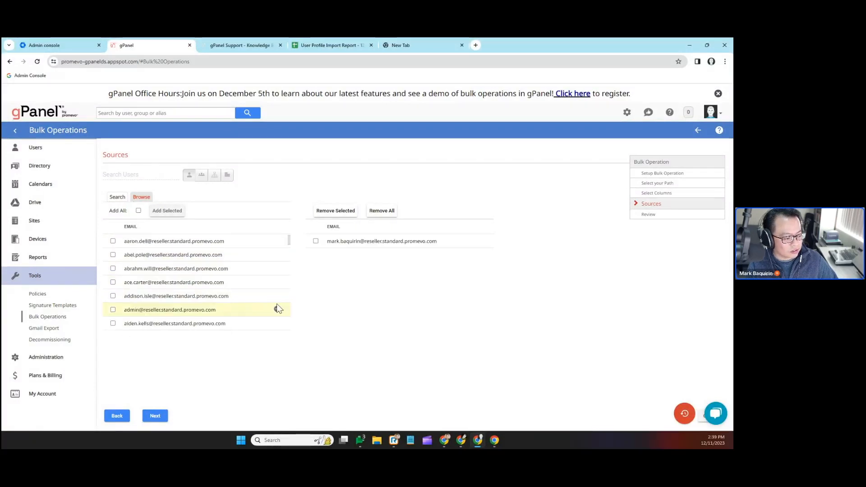
pyautogui.click(277, 310)
pyautogui.click(278, 310)
pyautogui.click(277, 310)
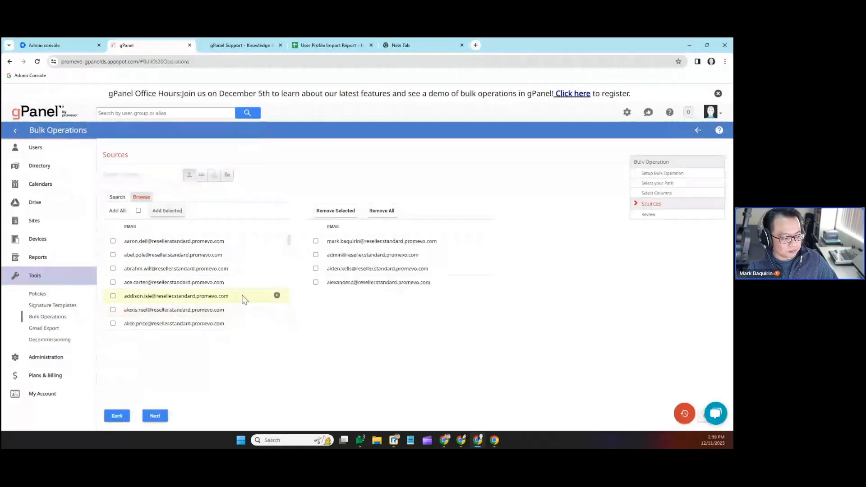
pyautogui.click(158, 418)
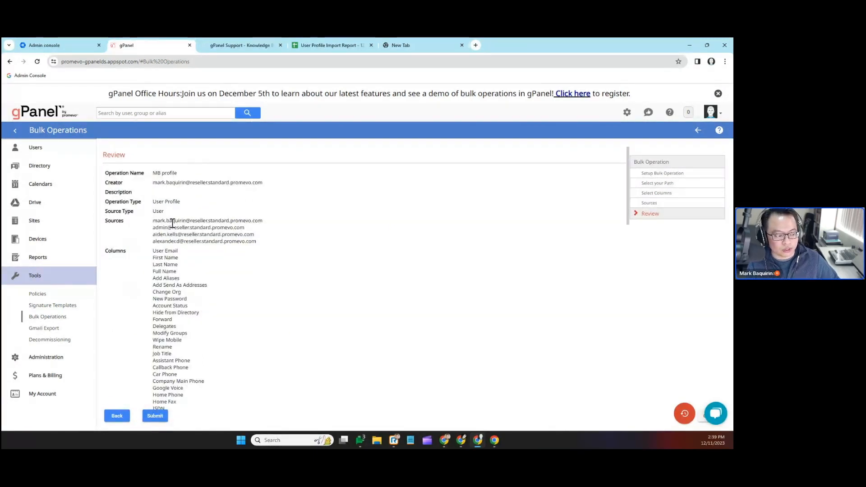
# Review the operation's sources, columns and additional options, and submit it with email notifications on completion enabled
pyautogui.scroll(-10, 193, 187)
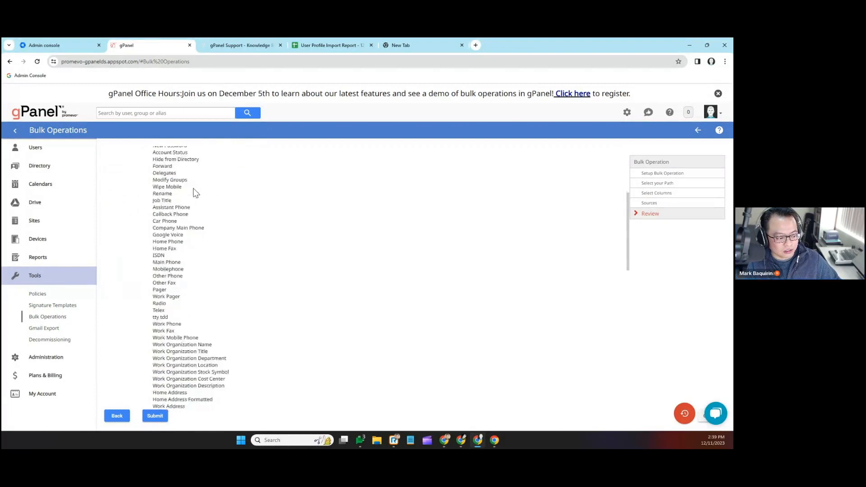
pyautogui.scroll(-10, 192, 197)
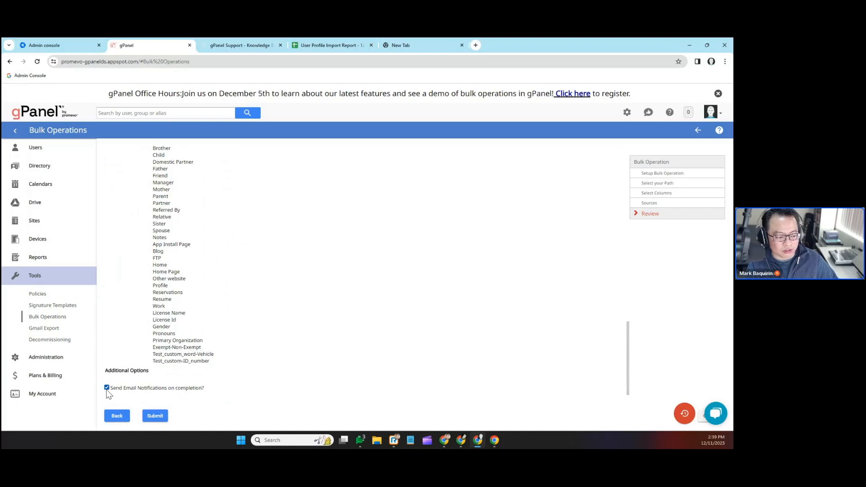
pyautogui.click(156, 419)
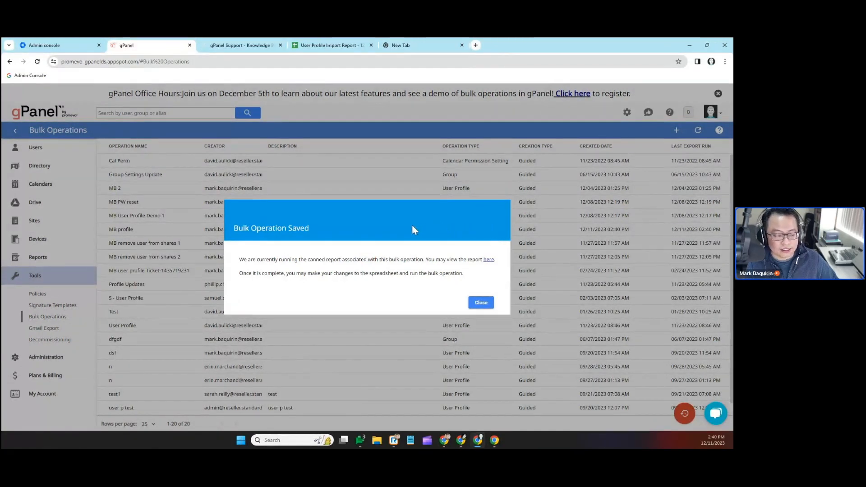
# Open the report spreadsheet linked to the saved operation and widen its User Email and First Name columns
pyautogui.click(489, 260)
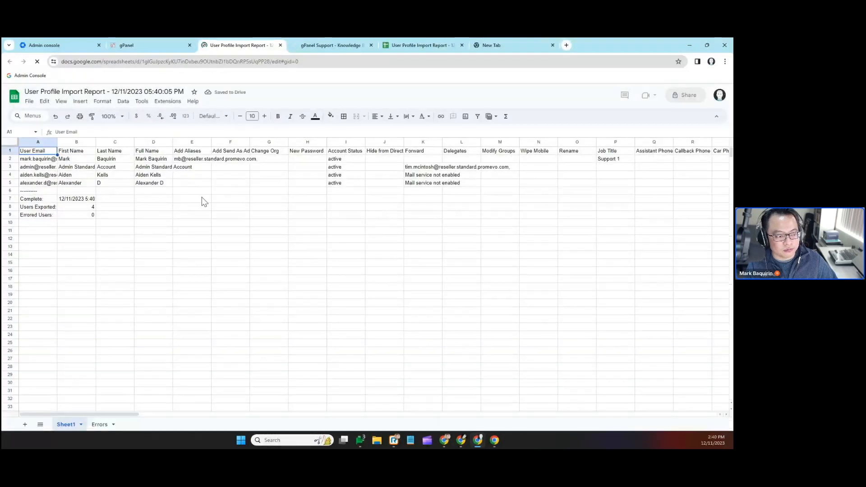
pyautogui.moveTo(57, 141); pyautogui.dragTo(151, 141)
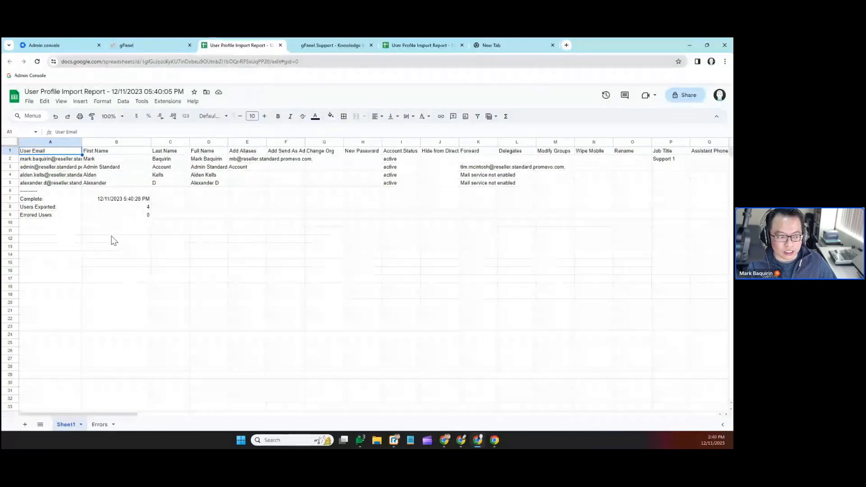
# Examine the report's Complete row and look across all its exported profile columns
pyautogui.click(26, 199)
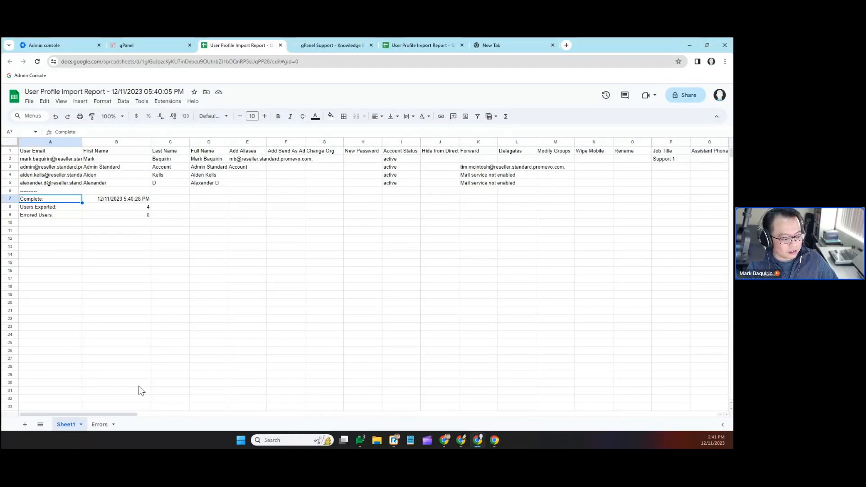
pyautogui.moveTo(136, 414); pyautogui.dragTo(482, 414)
pyautogui.moveTo(497, 416); pyautogui.dragTo(127, 371)
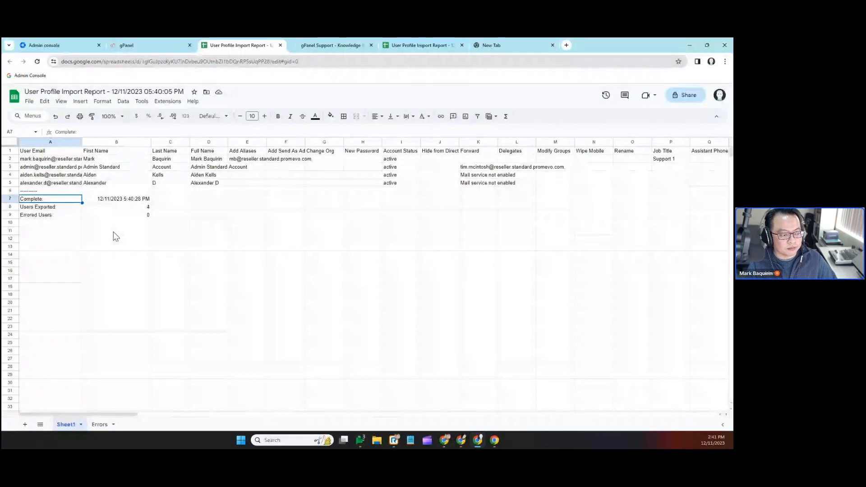
# Replace the last name in the first exported user's row with a shortened last name
pyautogui.click(168, 161)
pyautogui.write('Bee')
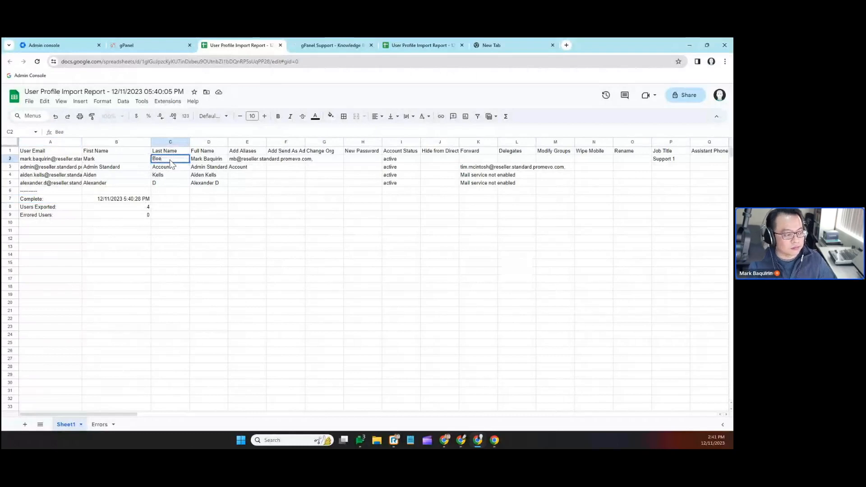
pyautogui.click(162, 184)
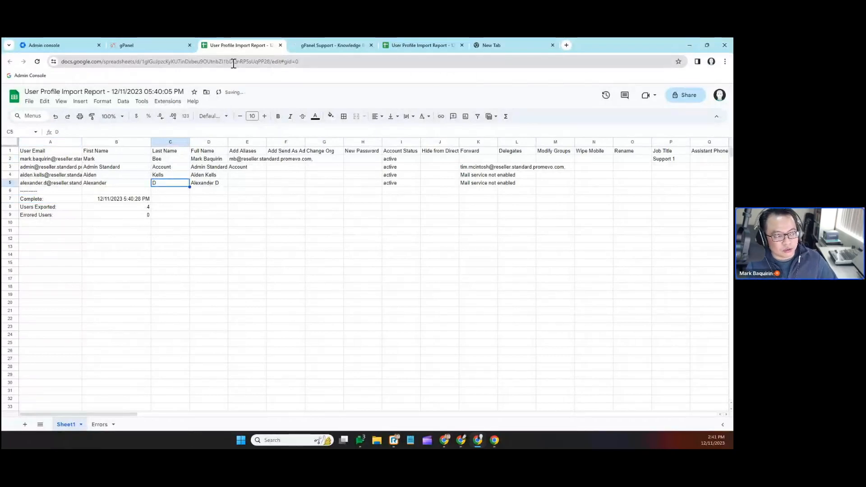
# Return to gPanel, reload the Bulk Operations list and view the details of the MB profile operation
pyautogui.click(147, 45)
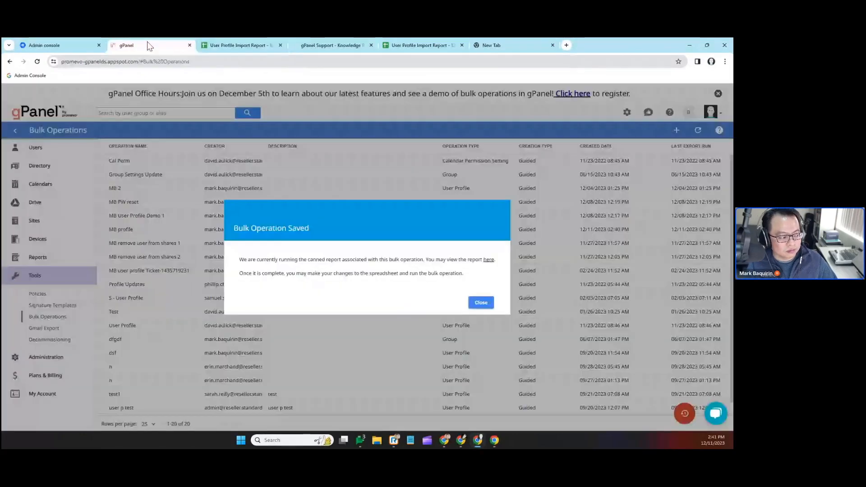
pyautogui.click(478, 305)
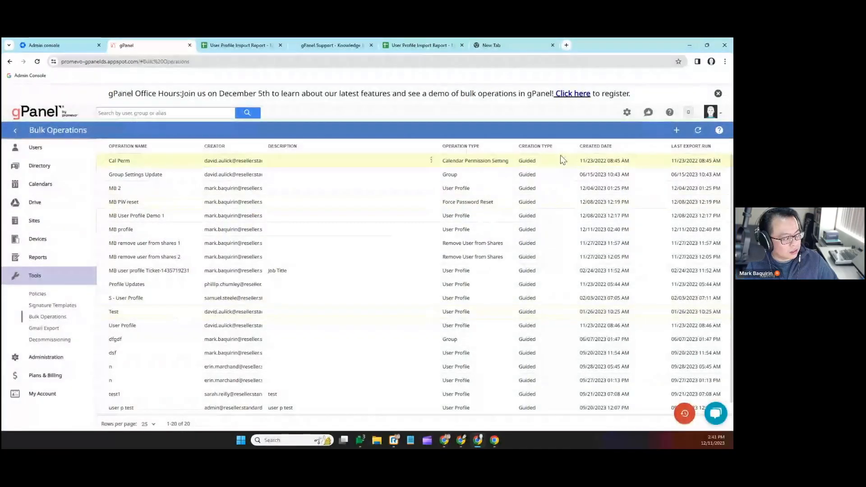
pyautogui.click(699, 131)
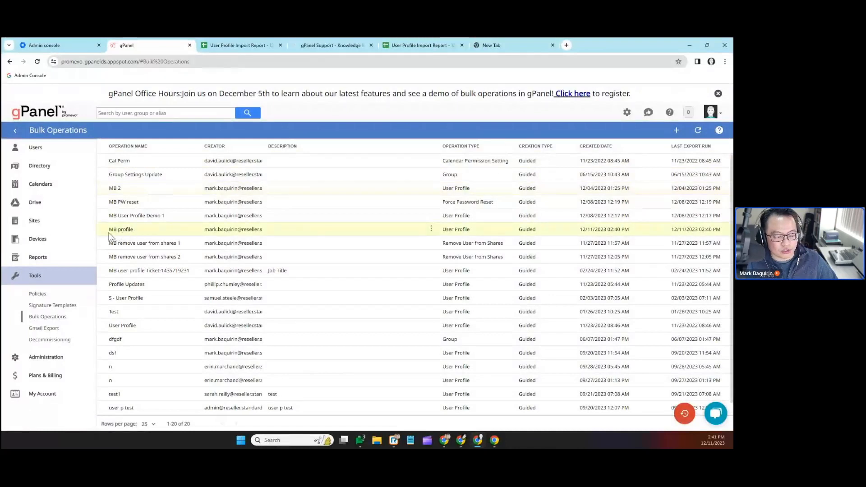
pyautogui.click(143, 229)
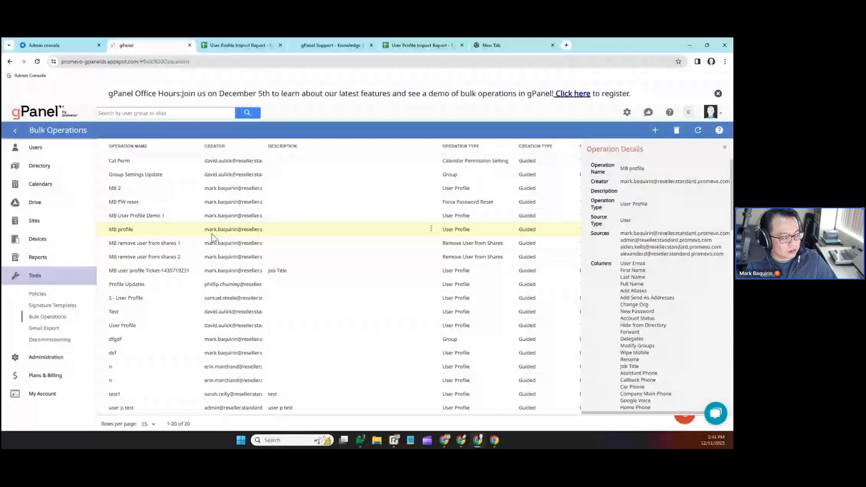
pyautogui.click(725, 149)
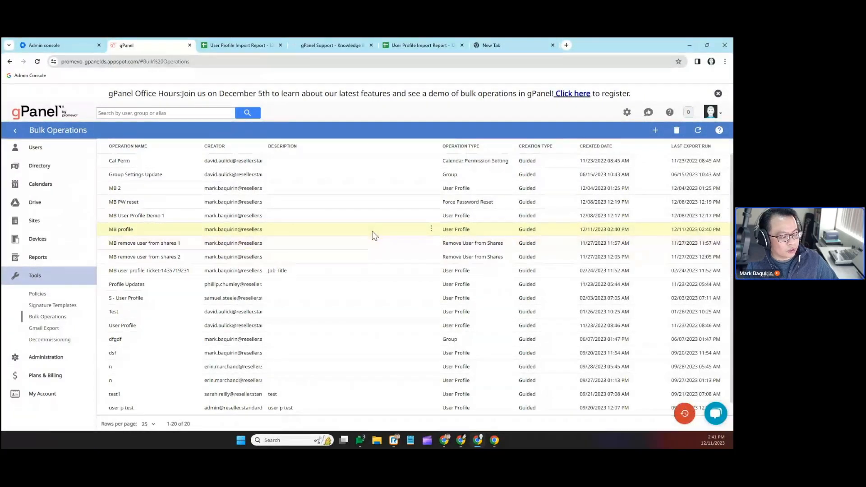
# Open the MB profile operation's spreadsheet and check the edited last name in the first user's row
pyautogui.click(431, 230)
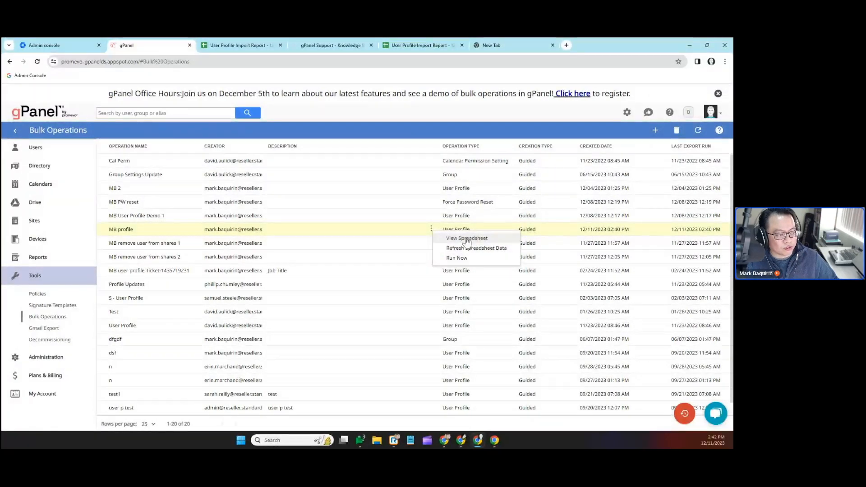
pyautogui.click(449, 238)
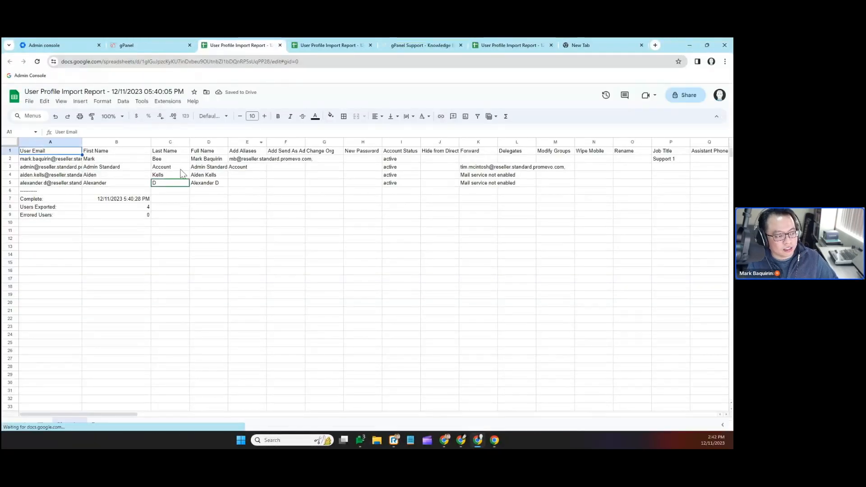
pyautogui.click(160, 161)
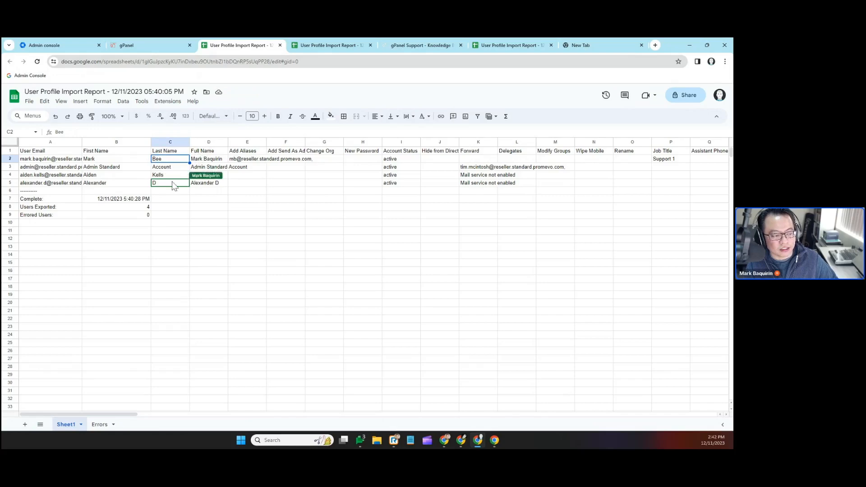
# Refresh the spreadsheet data of the MB profile operation in gPanel and reload the Bulk Operations list
pyautogui.click(162, 39)
pyautogui.click(431, 229)
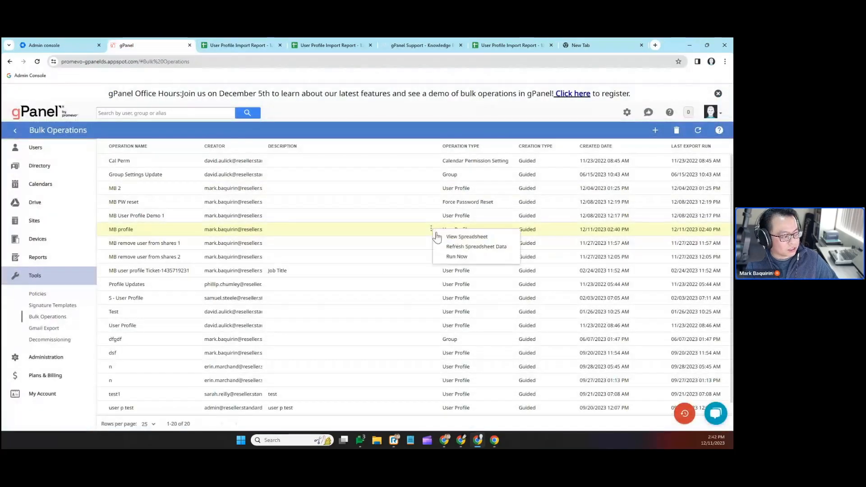
pyautogui.click(477, 248)
pyautogui.click(419, 315)
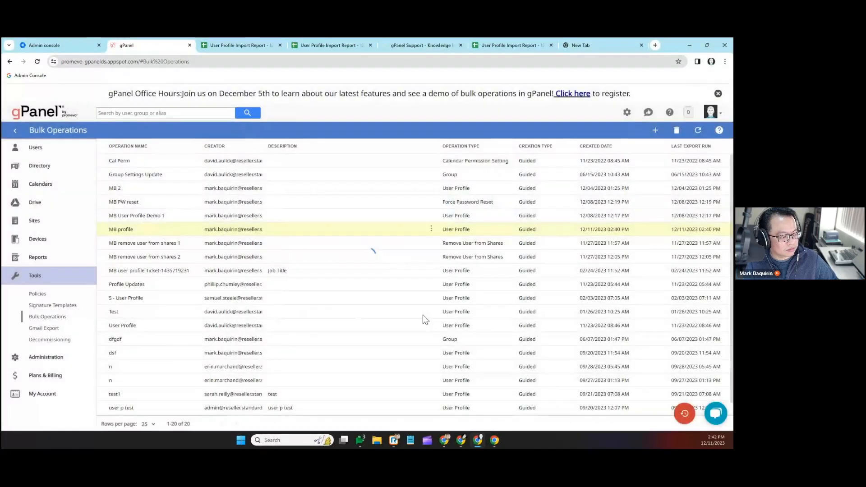
pyautogui.click(421, 300)
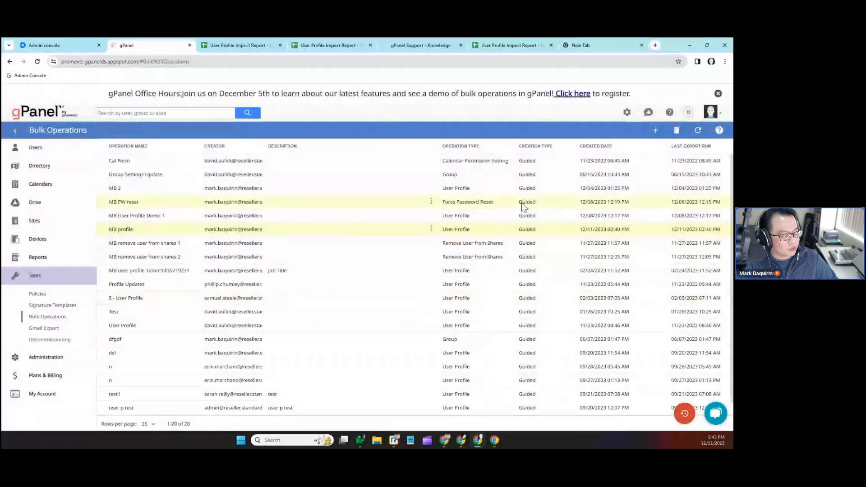
pyautogui.click(699, 131)
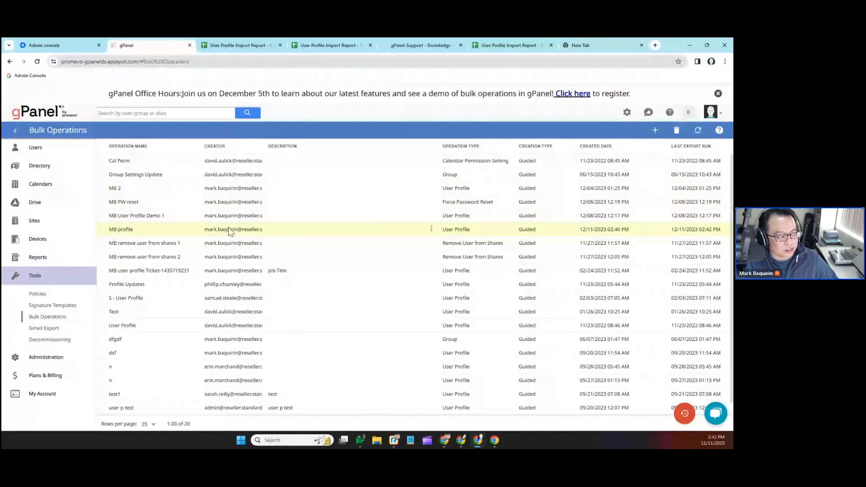
# View the MB profile operation's refreshed spreadsheet and check the first user's last name
pyautogui.click(431, 229)
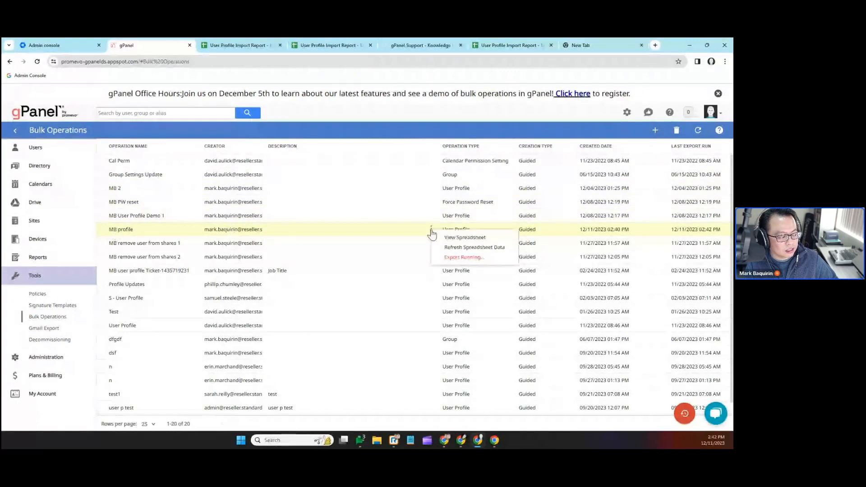
pyautogui.click(455, 238)
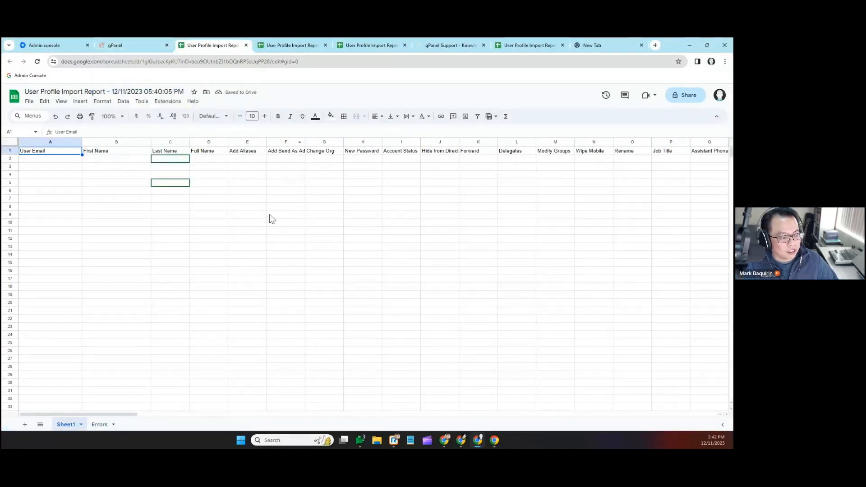
pyautogui.click(156, 248)
pyautogui.click(160, 160)
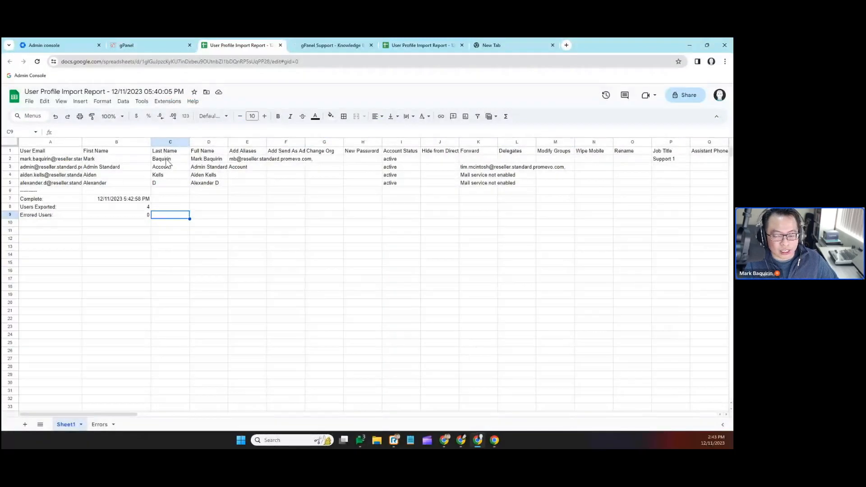
# Replace the first user's last name with a shortened one, and reduce the third user's last name to its initial
pyautogui.click(167, 160)
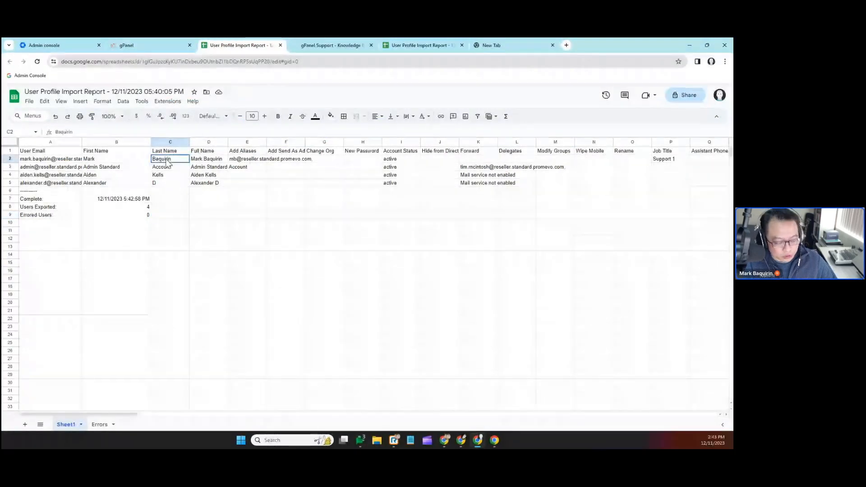
pyautogui.write('Bee')
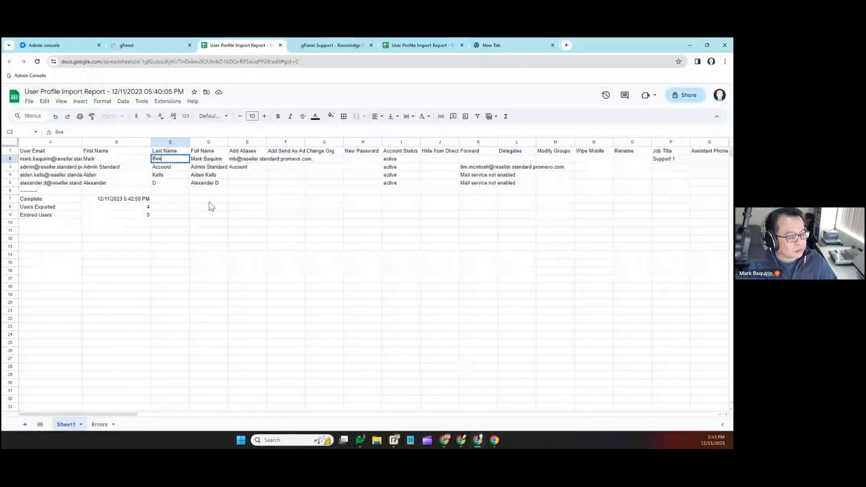
pyautogui.click(164, 175)
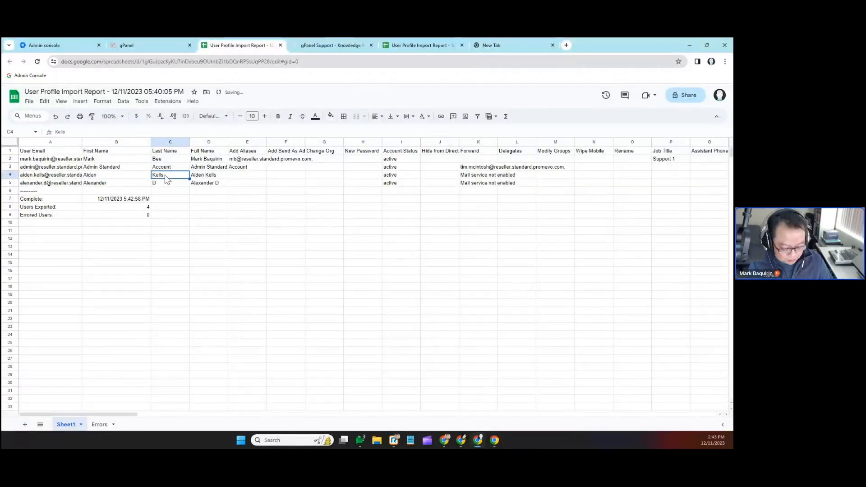
pyautogui.write('K')
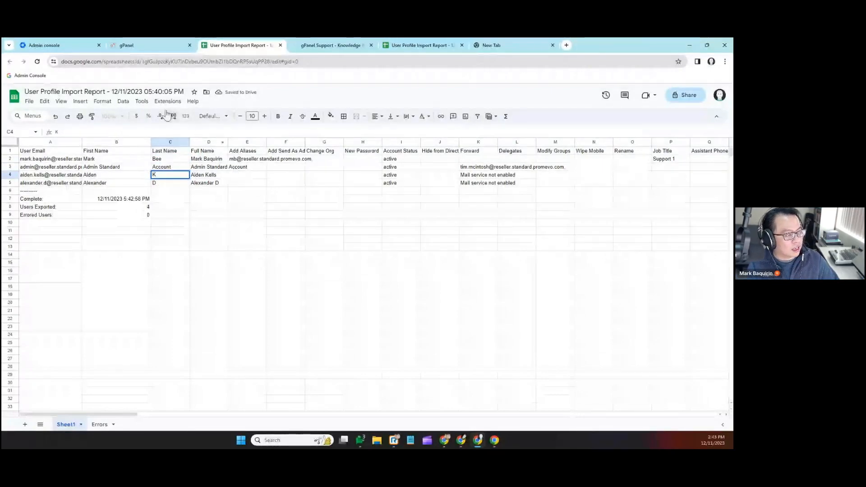
pyautogui.click(247, 191)
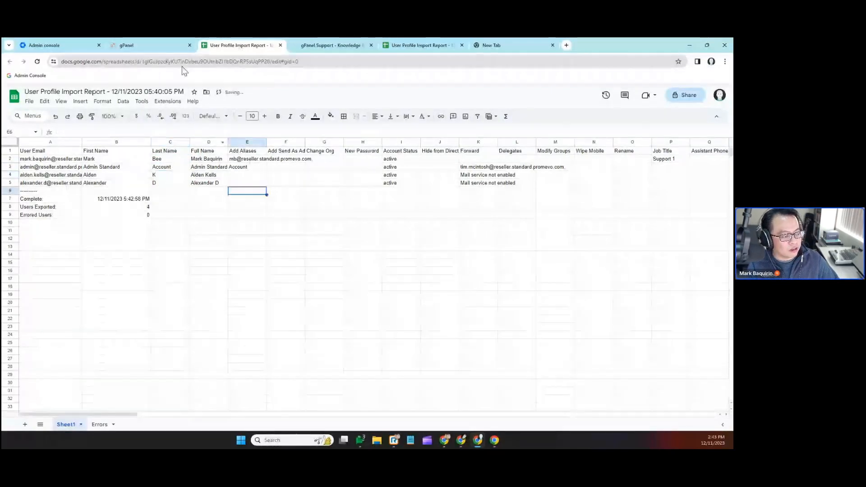
# Check the MB profile operation's export status in gPanel and view its spreadsheet with the edited last names
pyautogui.click(169, 42)
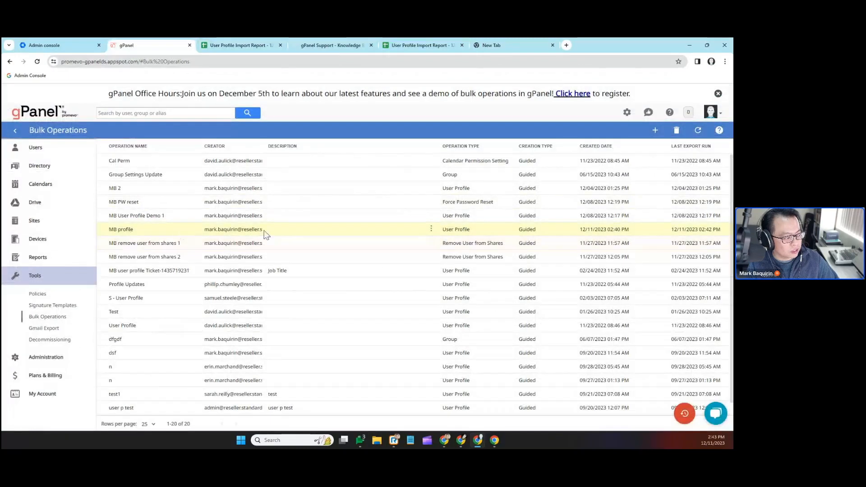
pyautogui.click(432, 230)
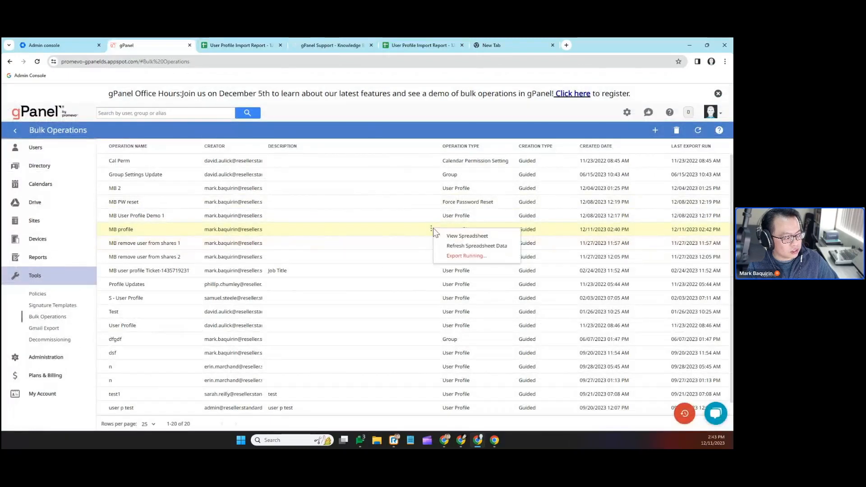
pyautogui.click(452, 238)
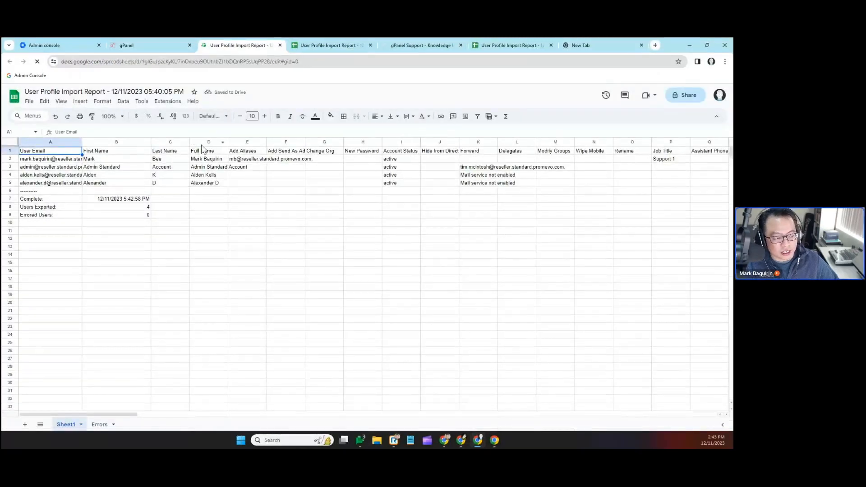
pyautogui.click(140, 45)
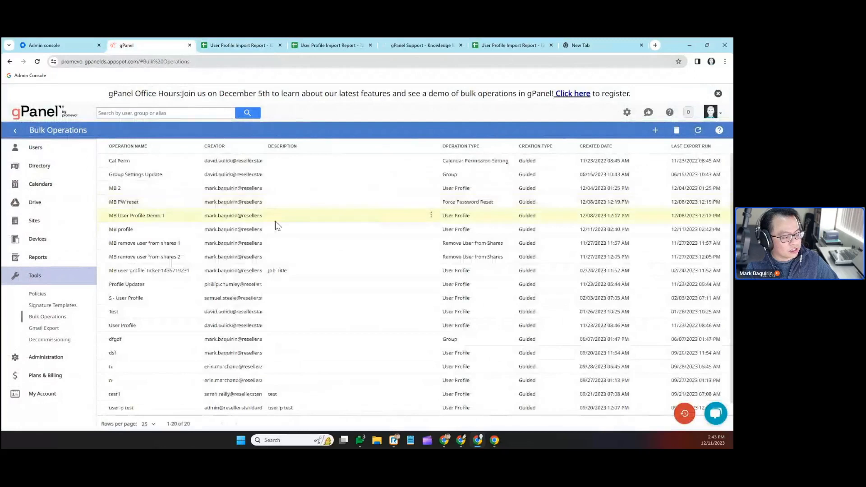
# Run the MB profile operation after reviewing the first five spreadsheet rows, and agree to continue without another refresh
pyautogui.click(431, 229)
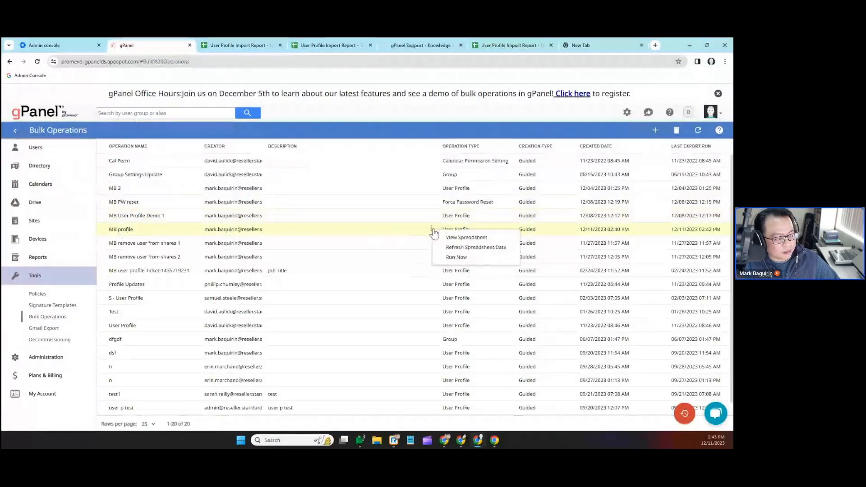
pyautogui.click(464, 258)
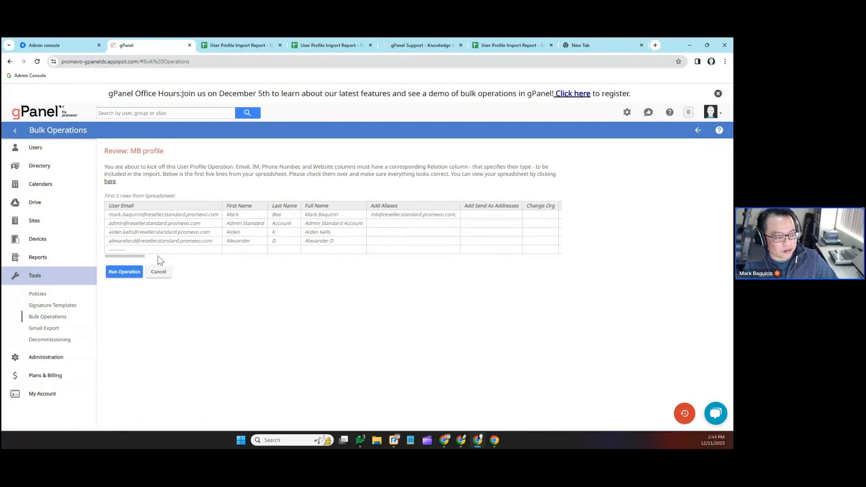
pyautogui.moveTo(141, 256)
pyautogui.mouseDown()
pyautogui.moveTo(226, 257)
pyautogui.moveTo(130, 259)
pyautogui.mouseUp()
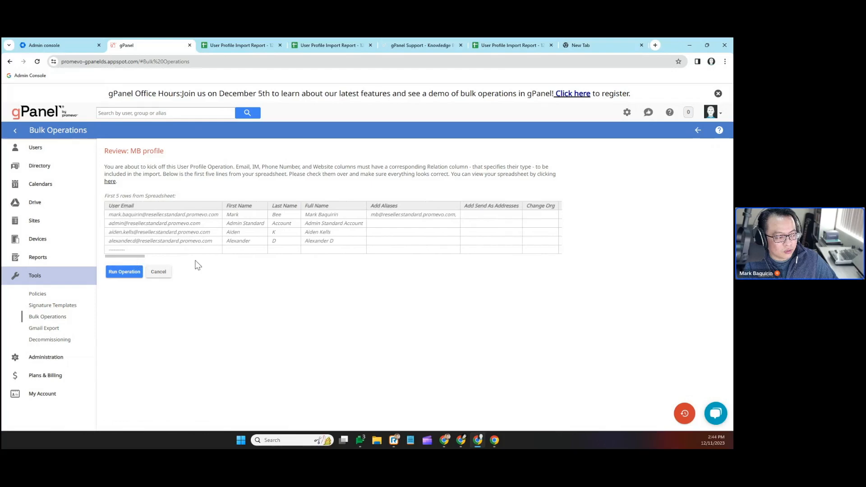
pyautogui.click(116, 272)
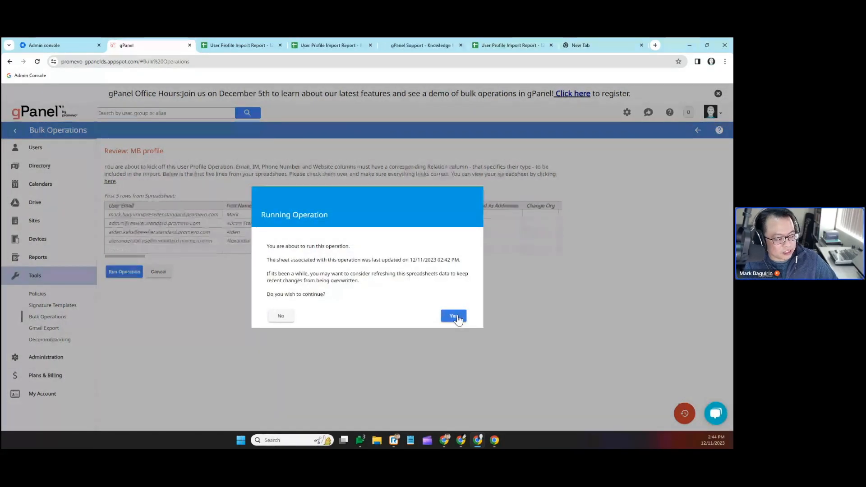
pyautogui.click(457, 317)
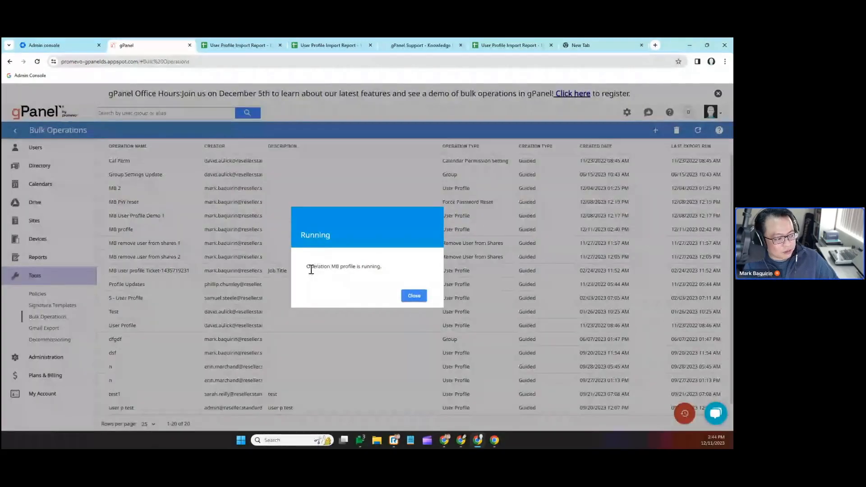
pyautogui.click(414, 297)
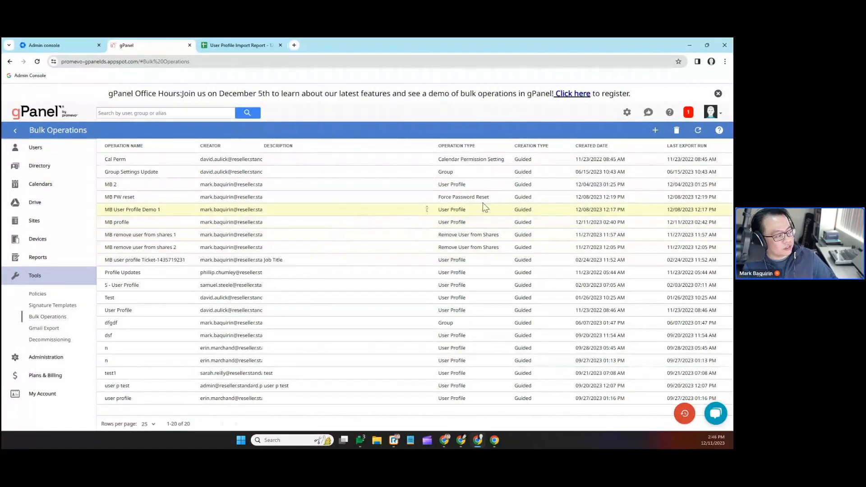
# Check the bulk update notification, then look up the first edited user and view the last name in their general settings
pyautogui.click(687, 113)
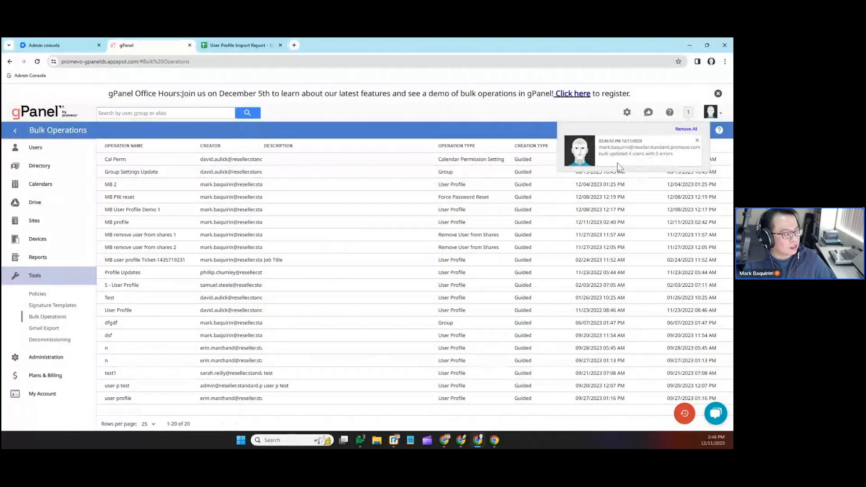
pyautogui.click(181, 113)
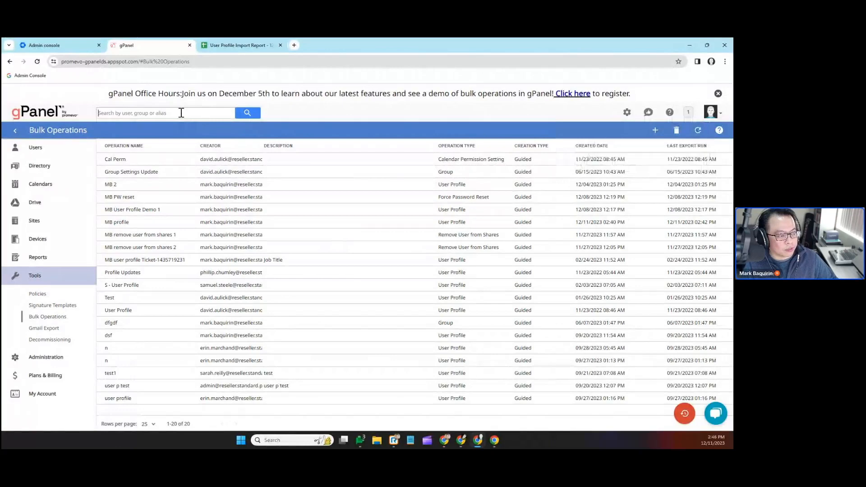
pyautogui.write('mark')
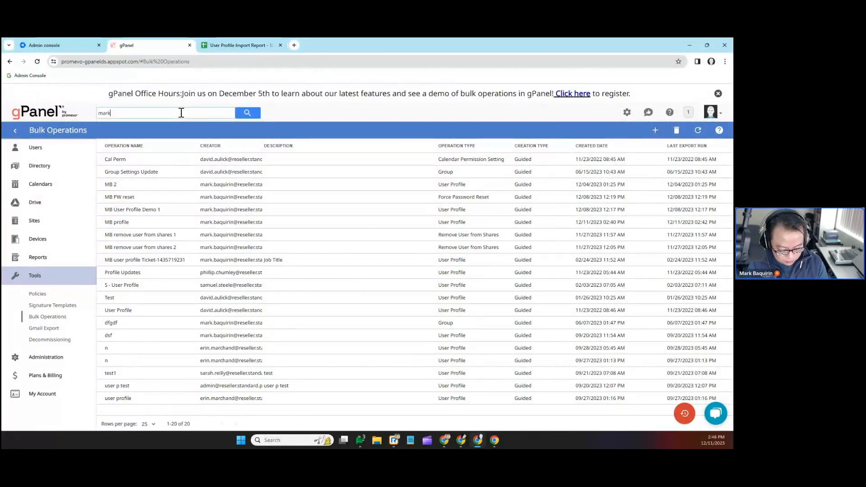
pyautogui.write('.baq')
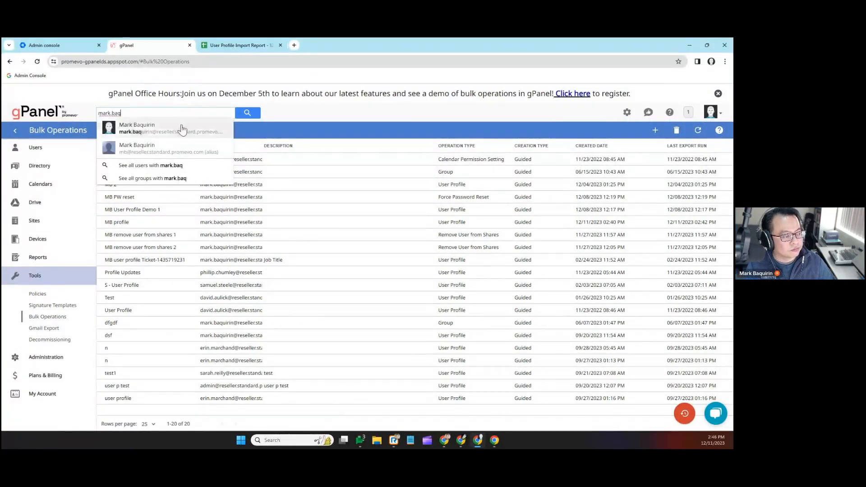
pyautogui.click(182, 130)
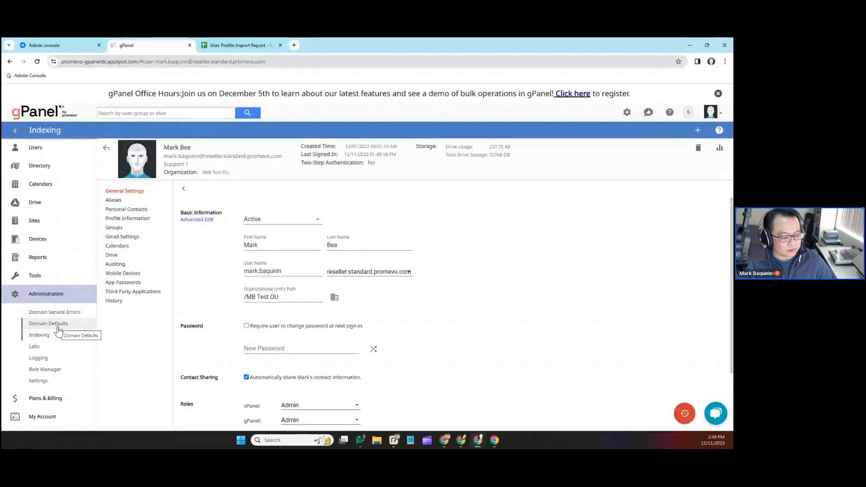
# Set up a new bulk operation named "MB PW reset" with Force Password Reset as the operation type
pyautogui.click(32, 276)
pyautogui.click(53, 317)
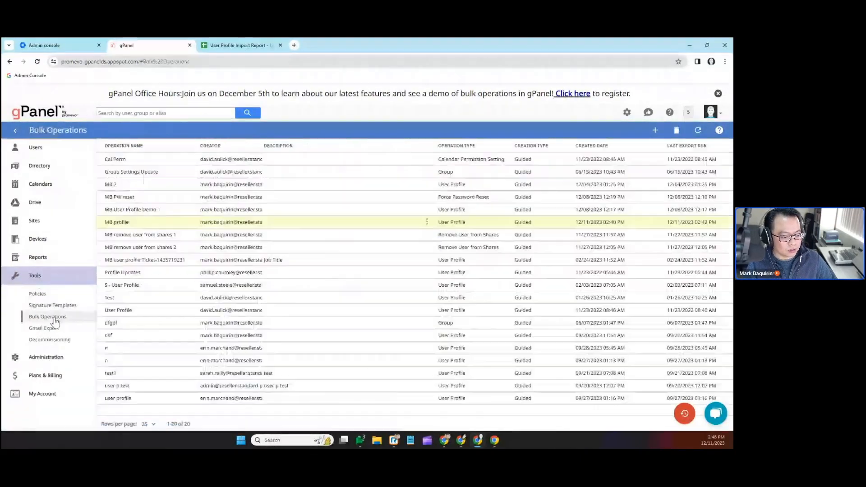
pyautogui.click(655, 131)
pyautogui.click(234, 186)
pyautogui.write('MB ')
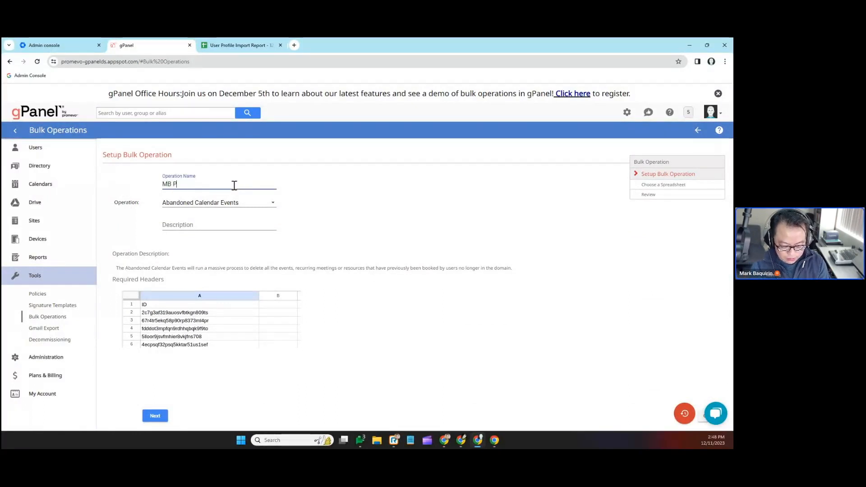
pyautogui.write('PW reset')
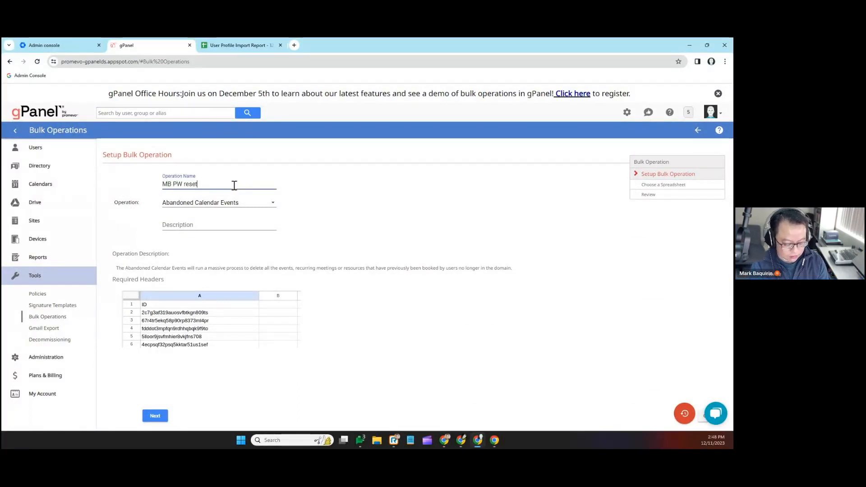
pyautogui.click(235, 203)
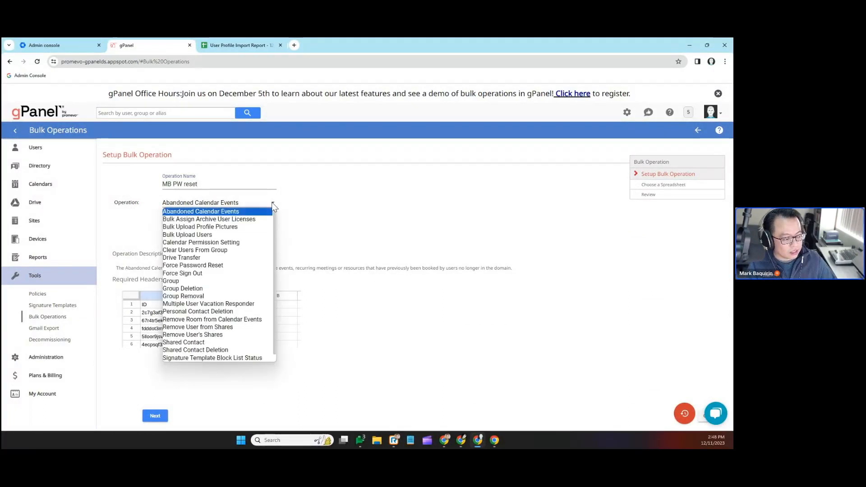
pyautogui.click(186, 268)
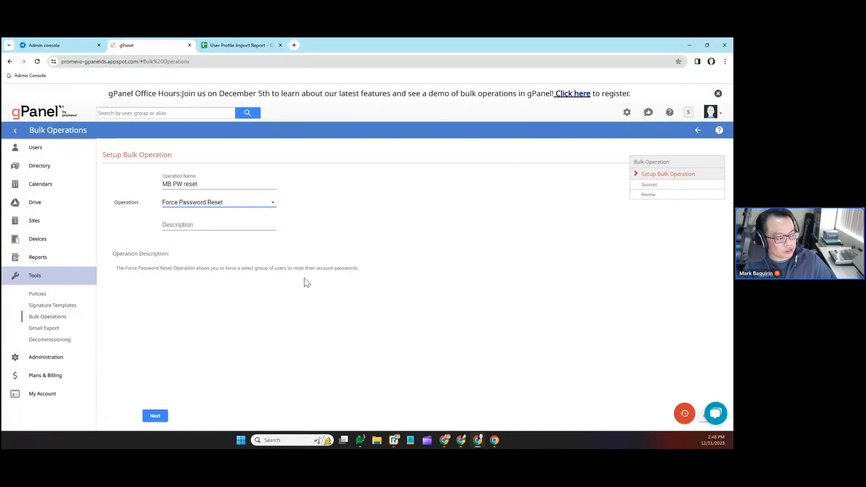
pyautogui.click(160, 417)
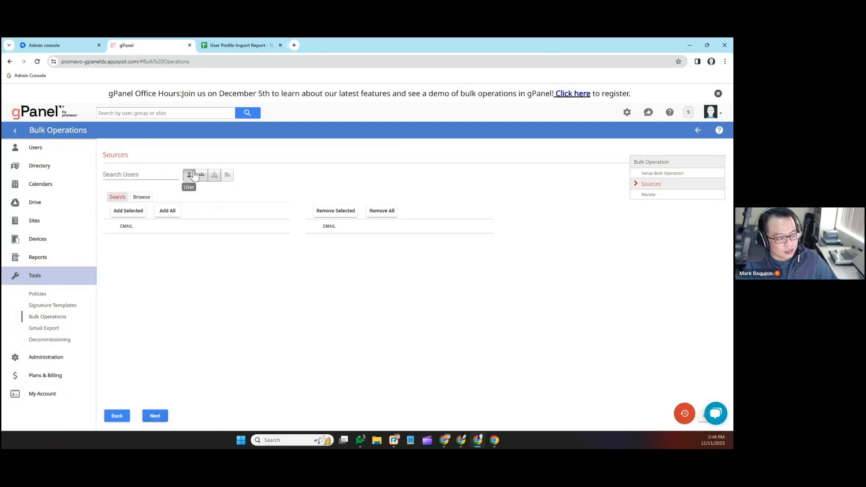
# Add one user as the source of the password reset operation, then review and submit it
pyautogui.click(166, 177)
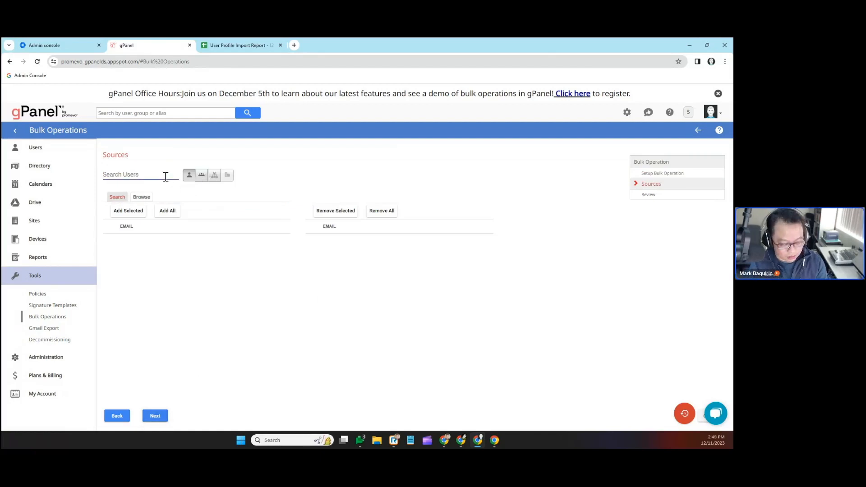
pyautogui.write('me')
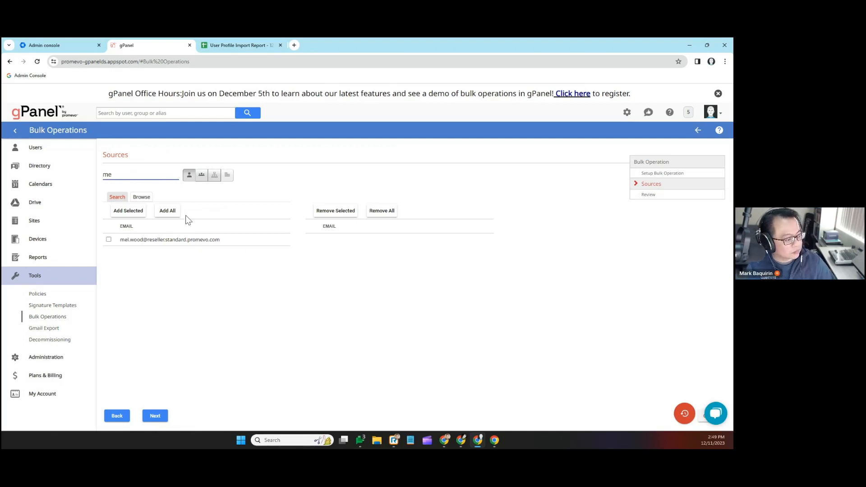
pyautogui.click(273, 240)
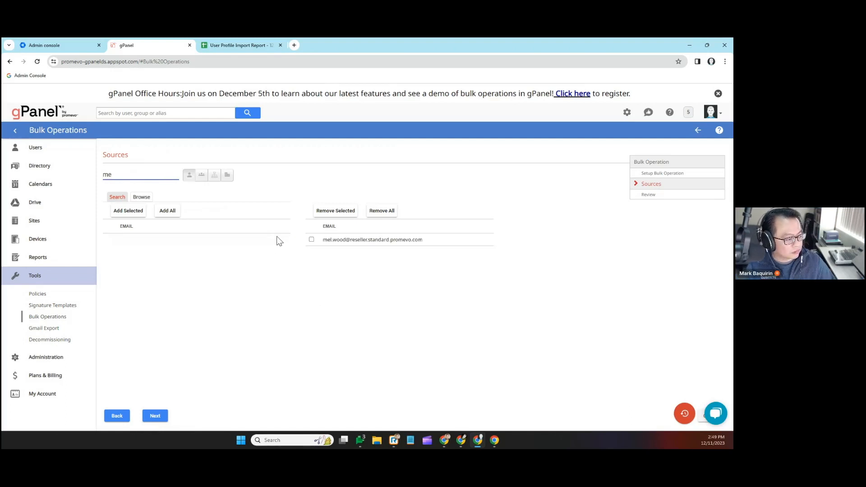
pyautogui.click(156, 416)
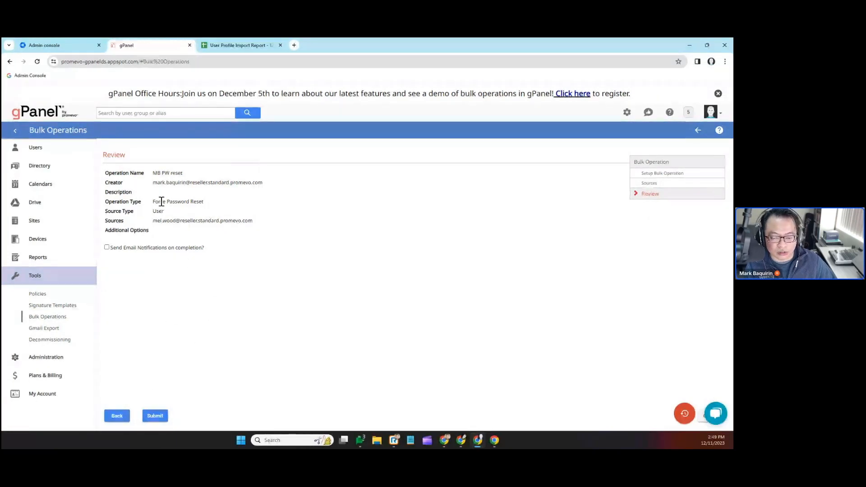
pyautogui.click(155, 417)
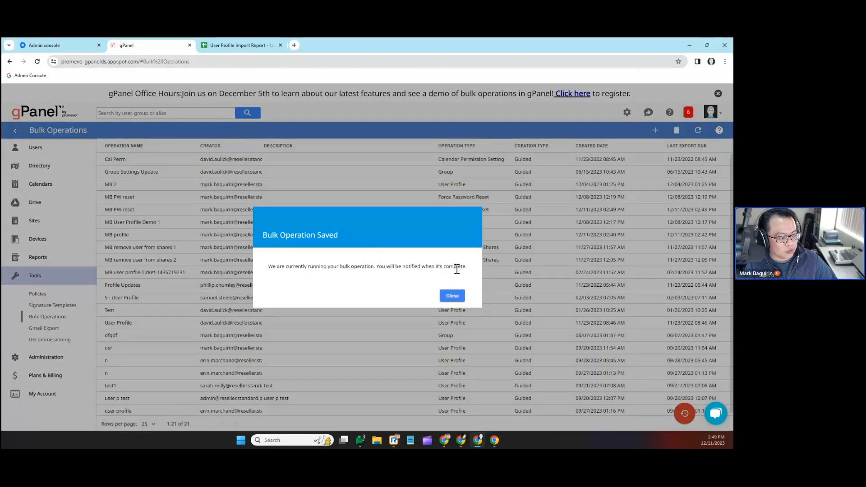
pyautogui.click(454, 297)
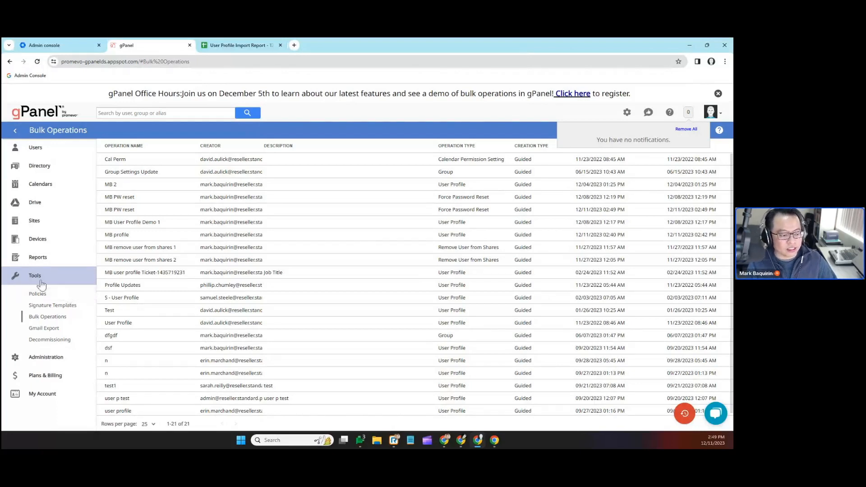
# Set up another bulk operation named "MB vacay responder 1" with Multiple User Vacation Responder as the operation type
pyautogui.click(58, 319)
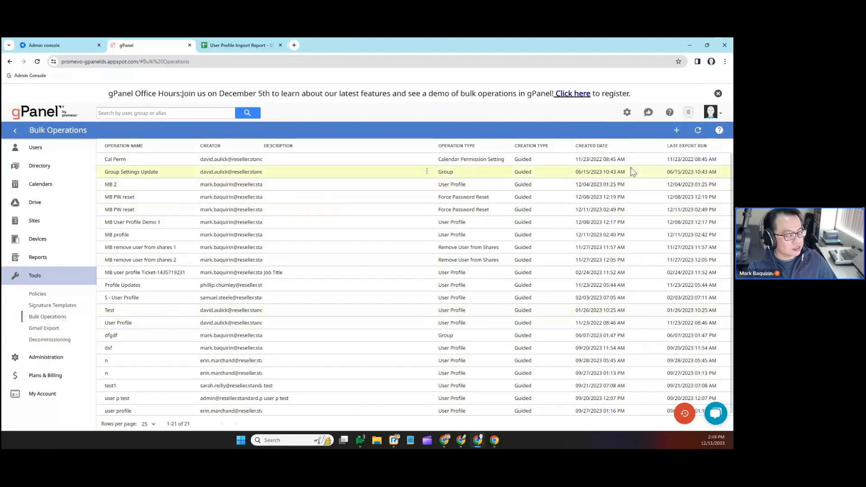
pyautogui.click(678, 132)
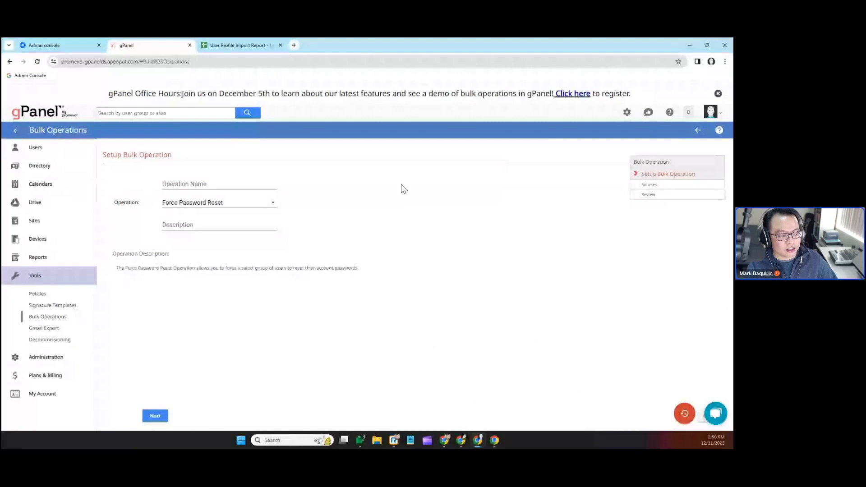
pyautogui.click(239, 183)
pyautogui.write('MB vacay responder 1')
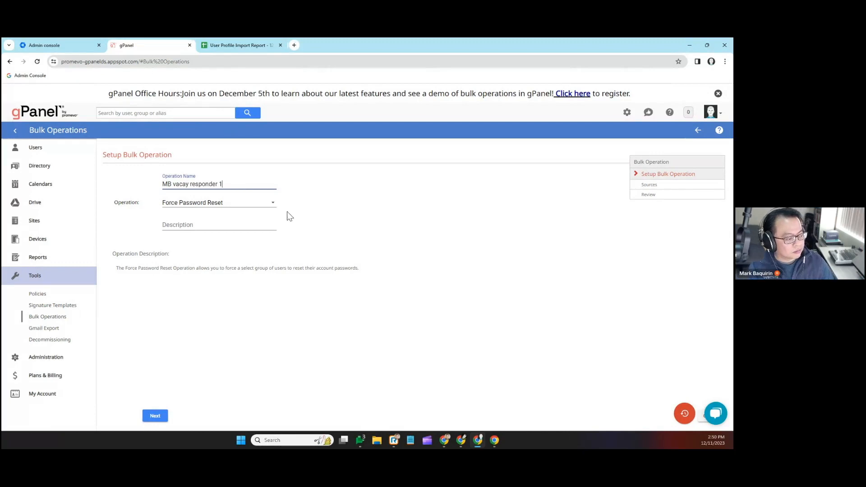
pyautogui.click(273, 202)
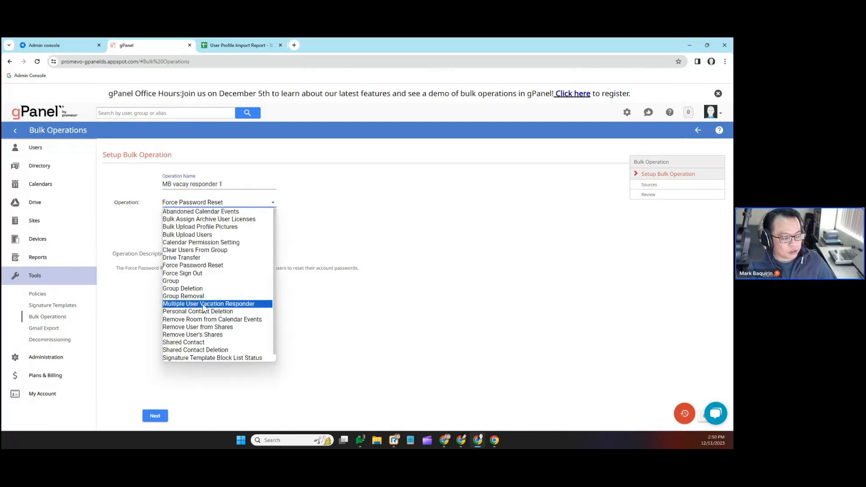
pyautogui.click(229, 305)
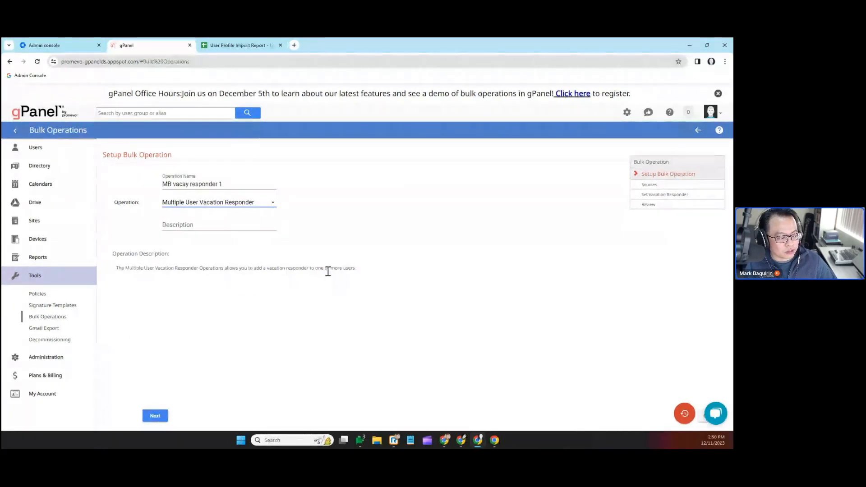
pyautogui.click(154, 417)
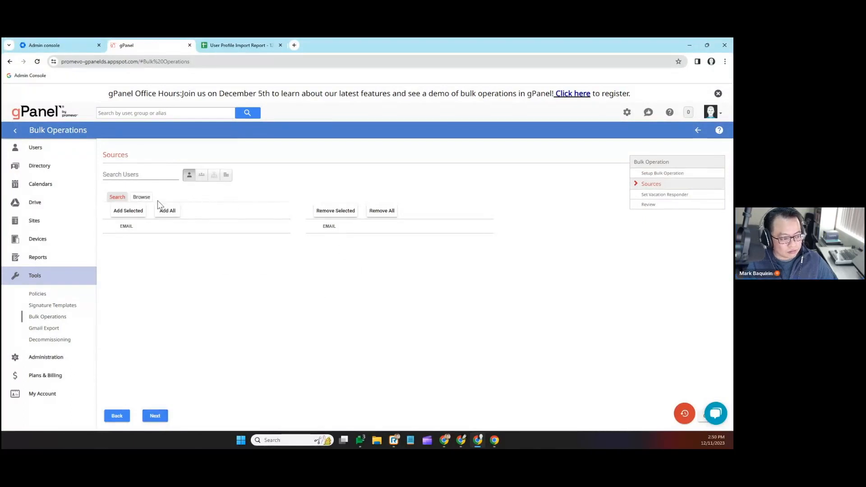
# Find the administrator's own account, add it as the vacation responder's source, and continue to the responder settings
pyautogui.click(163, 174)
pyautogui.write('mark')
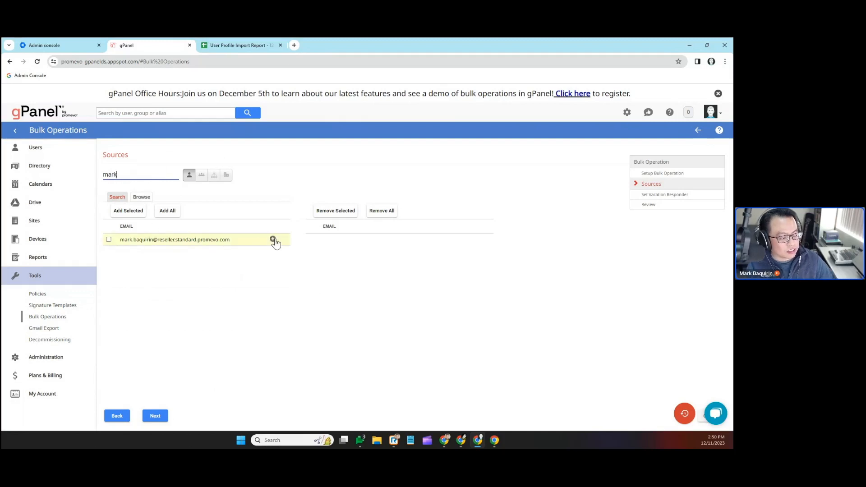
pyautogui.click(274, 239)
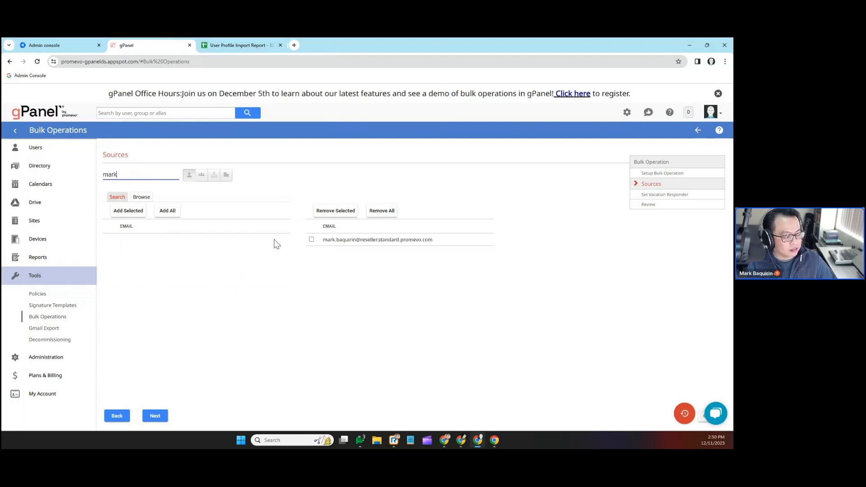
pyautogui.click(155, 420)
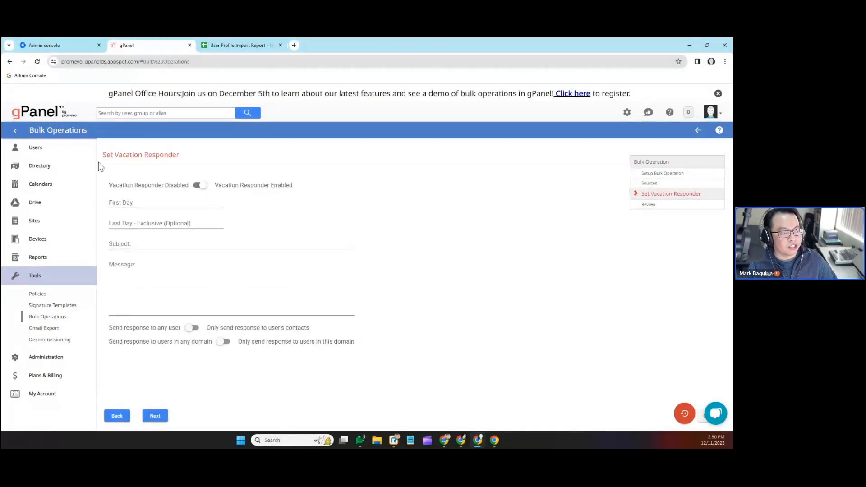
# With the vacation responder enabled, set its first day to December 25, 2023, last day to December 15, 2023 and subject to "Out of Office"
pyautogui.click(201, 187)
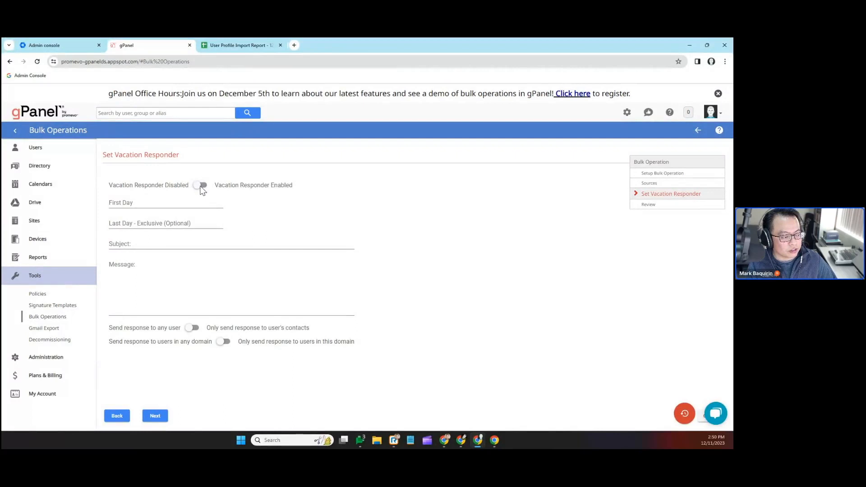
pyautogui.click(134, 203)
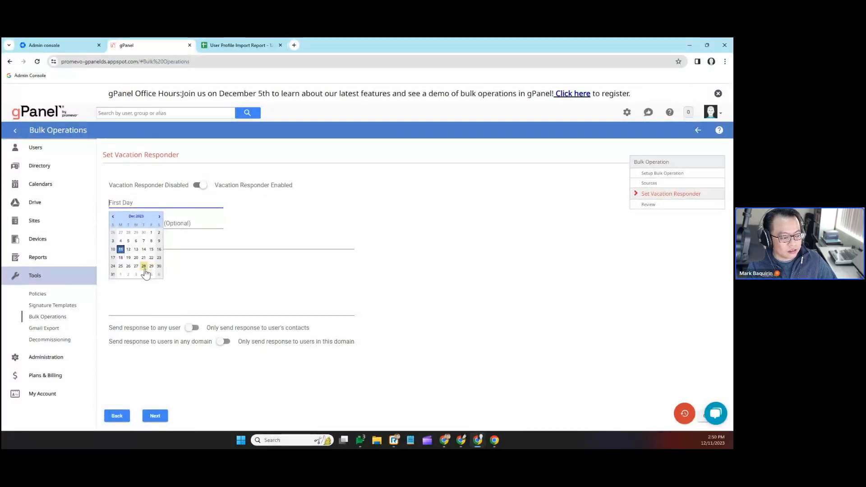
pyautogui.click(121, 266)
pyautogui.click(194, 224)
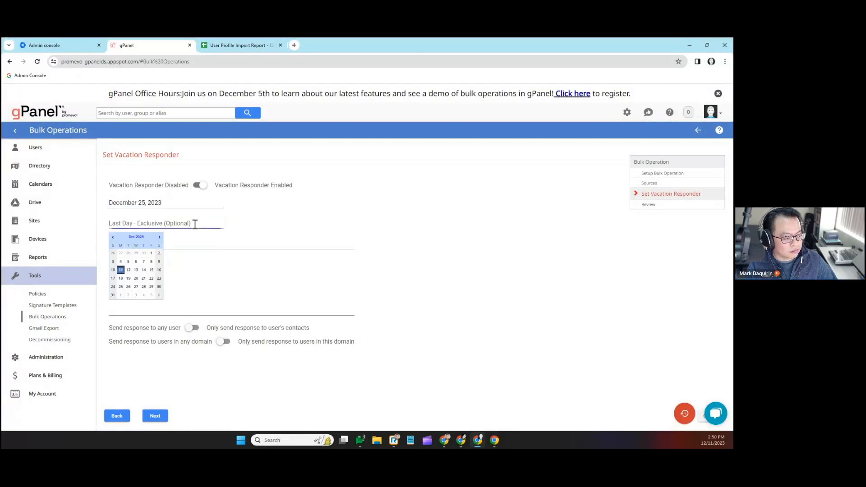
pyautogui.click(152, 270)
pyautogui.click(135, 244)
pyautogui.write('Out of Office')
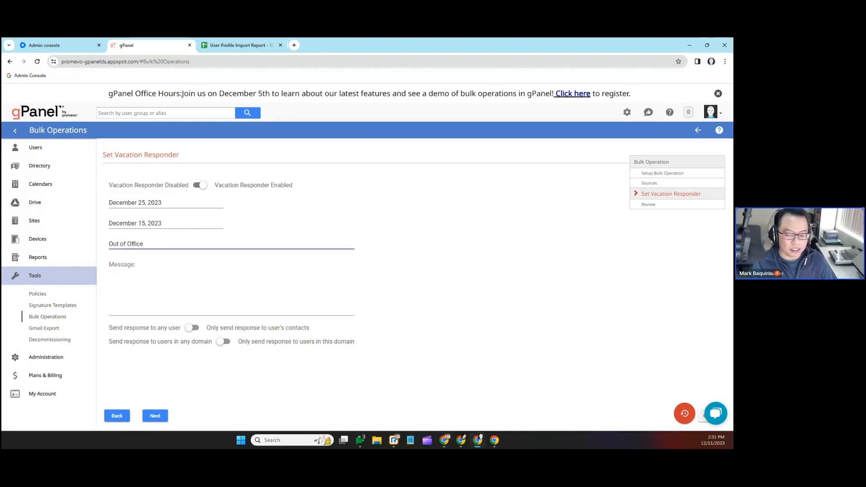
# Paste the prepared out-of-office text with the support contact as the responder's message, and try to continue to the review
pyautogui.hotkey('alt', 'Tab')
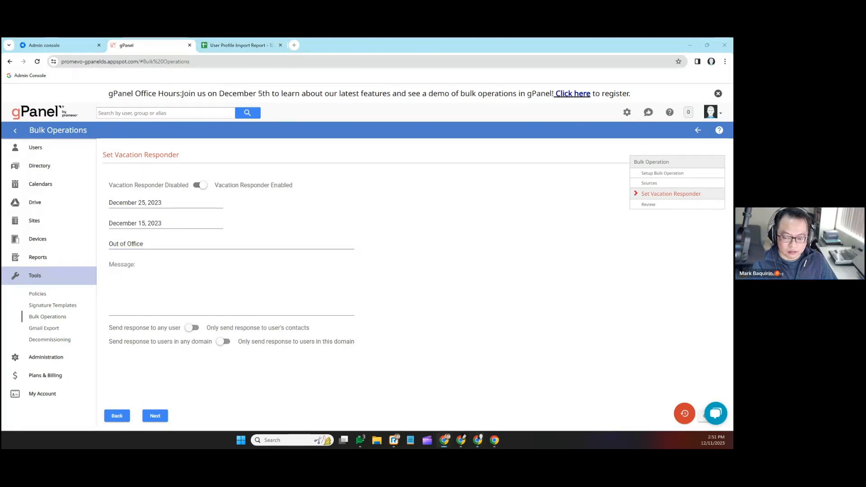
pyautogui.click(199, 283)
pyautogui.hotkey('ctrl', 'v')
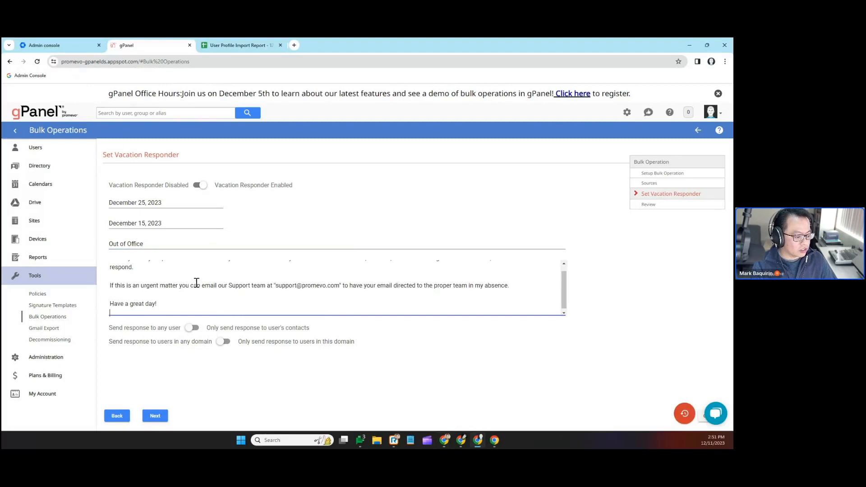
pyautogui.click(156, 416)
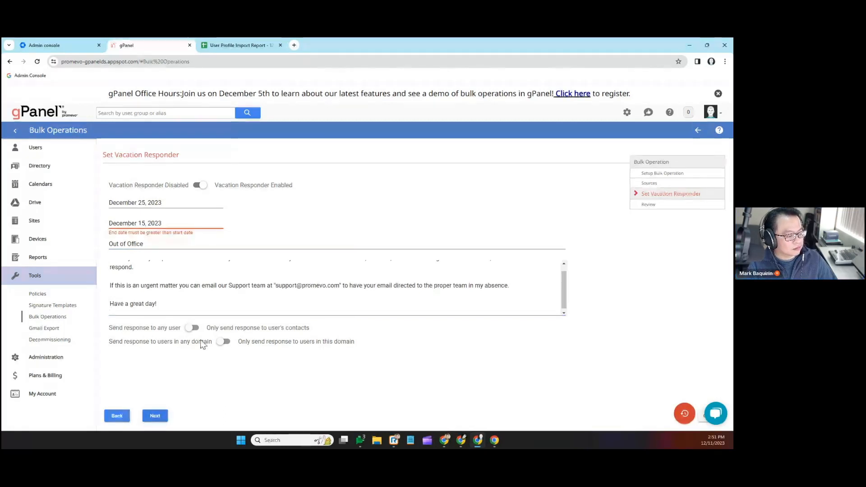
# Change the vacation responder's last day to January 19, 2024
pyautogui.click(138, 223)
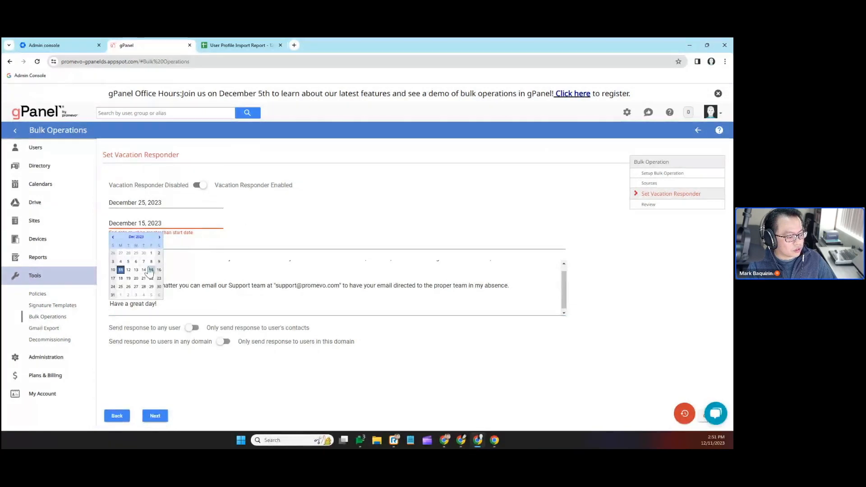
pyautogui.click(158, 237)
pyautogui.click(151, 270)
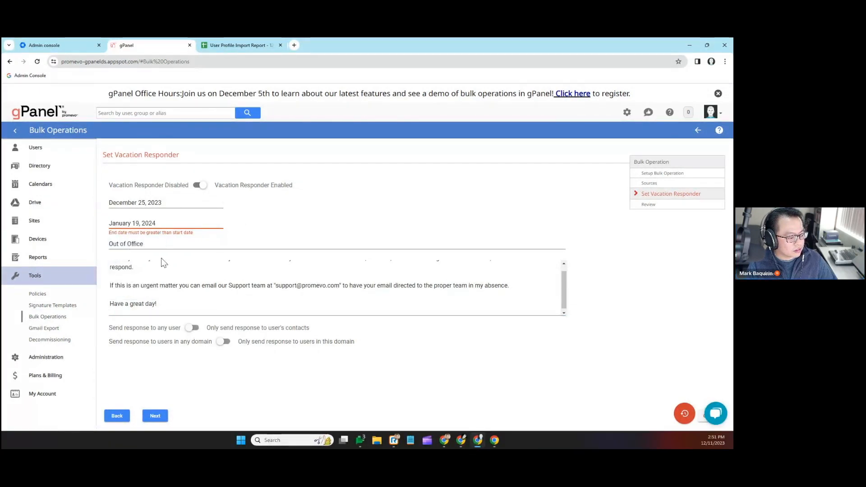
# Continue to the review, enable email notifications on completion, and submit the vacation responder operation
pyautogui.click(154, 417)
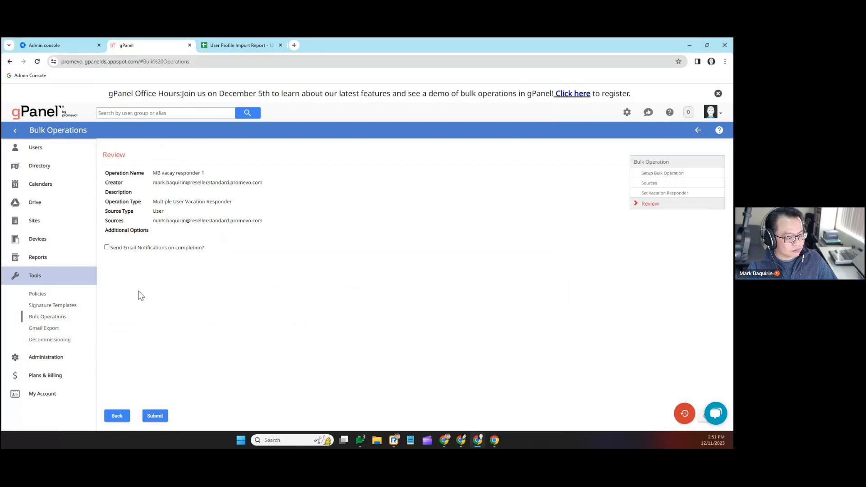
pyautogui.click(107, 247)
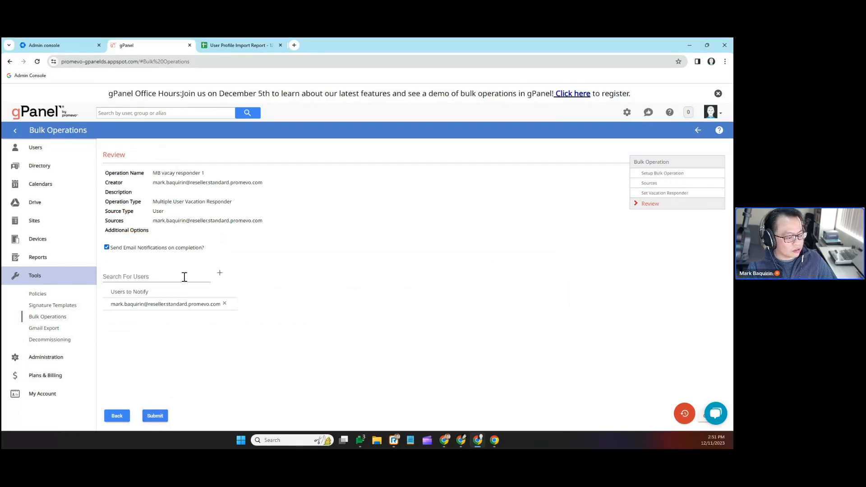
pyautogui.click(152, 420)
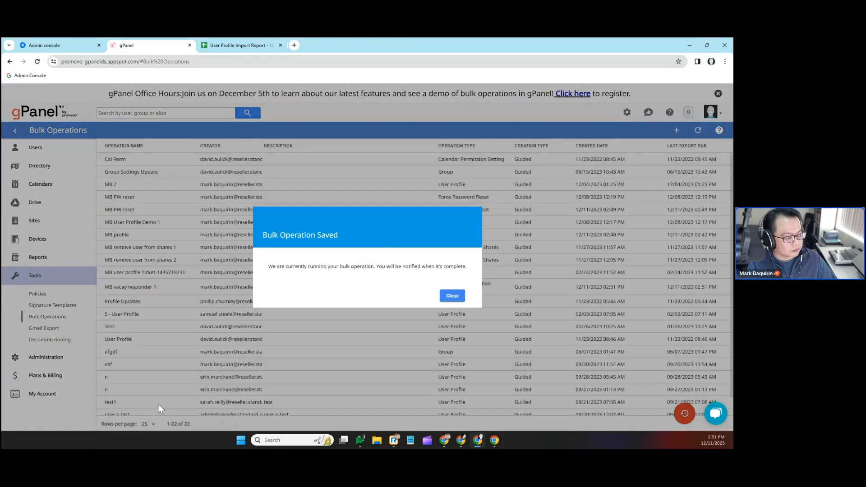
pyautogui.click(459, 296)
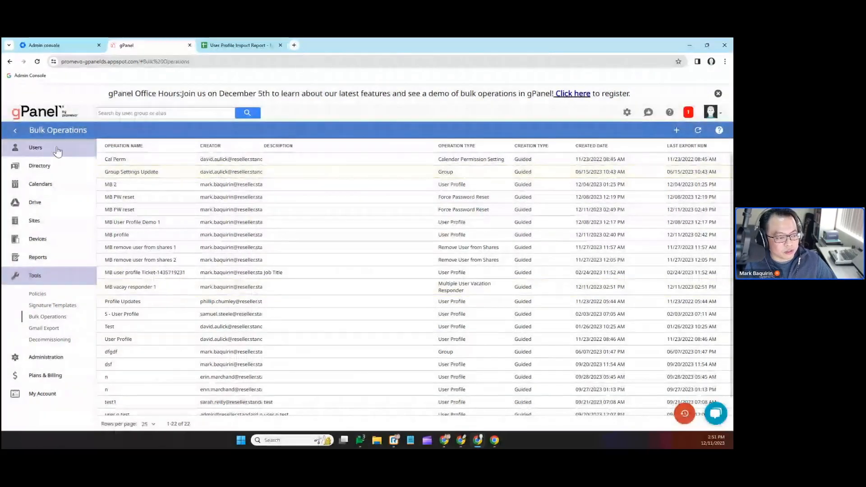
# Find the administrator's own account and examine its vacation responder dates, subject and message in the Gmail settings
pyautogui.click(115, 114)
pyautogui.write('mark')
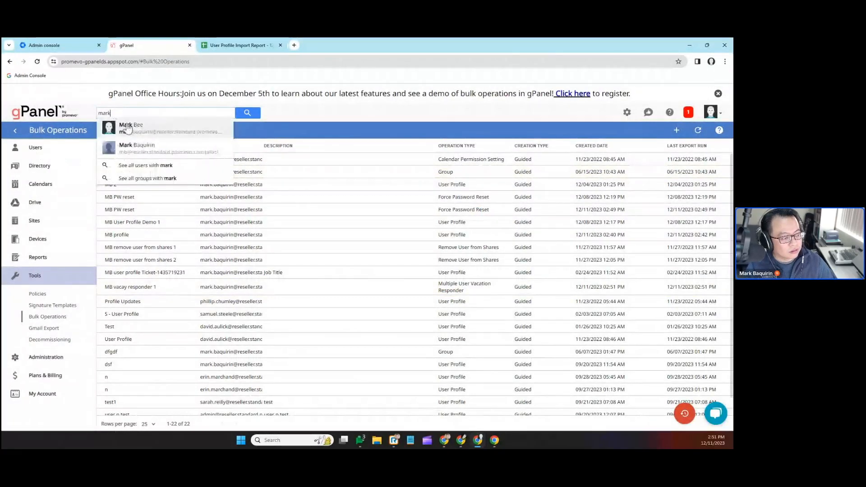
pyautogui.click(129, 129)
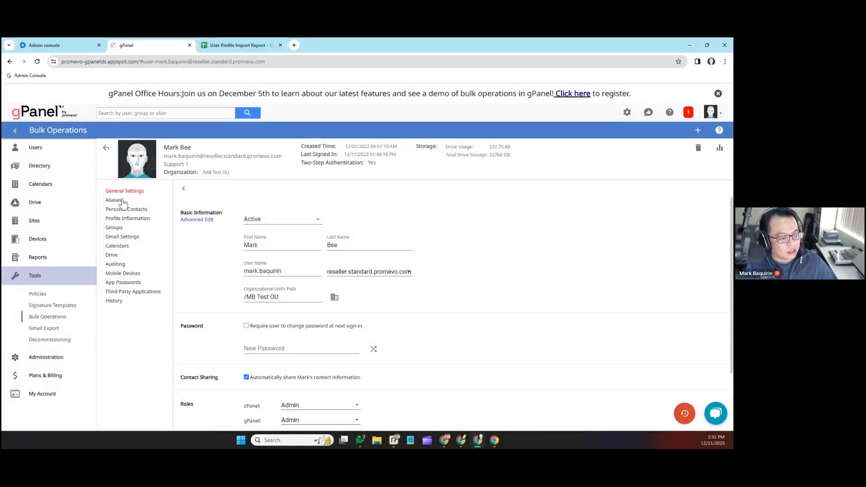
pyautogui.click(126, 239)
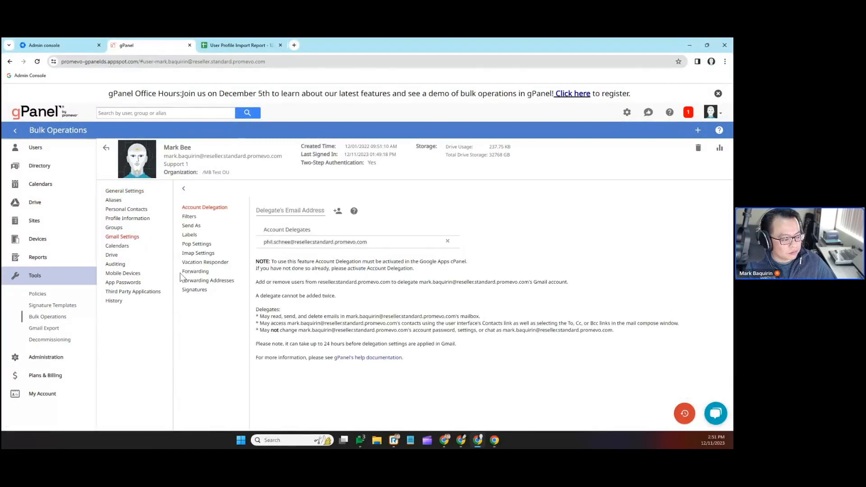
pyautogui.click(203, 264)
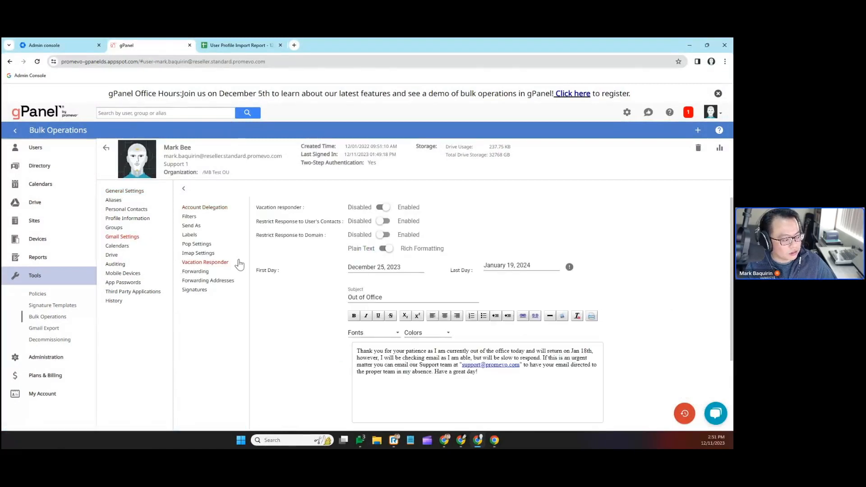
pyautogui.scroll(-2, 311, 345)
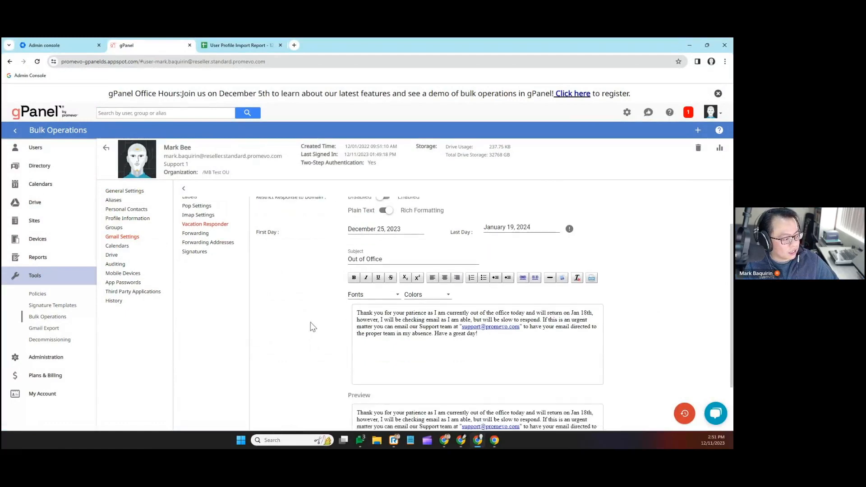
pyautogui.scroll(2, 315, 300)
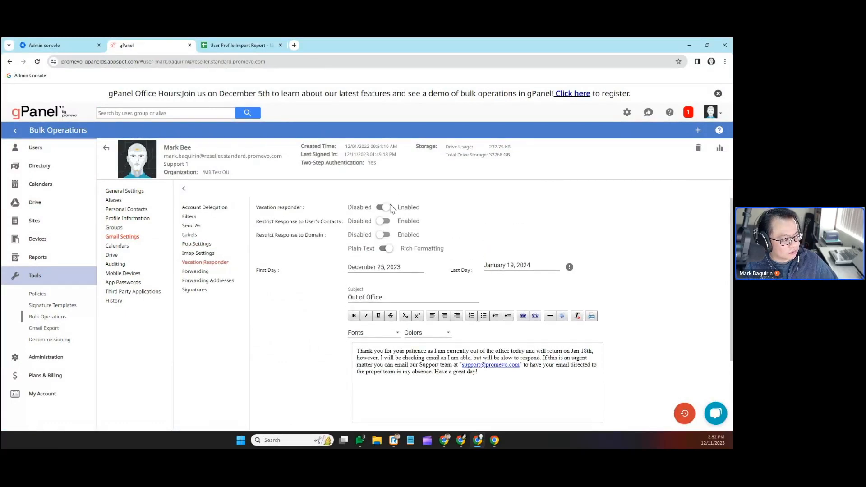
pyautogui.scroll(-2, 628, 302)
pyautogui.scroll(2, 628, 304)
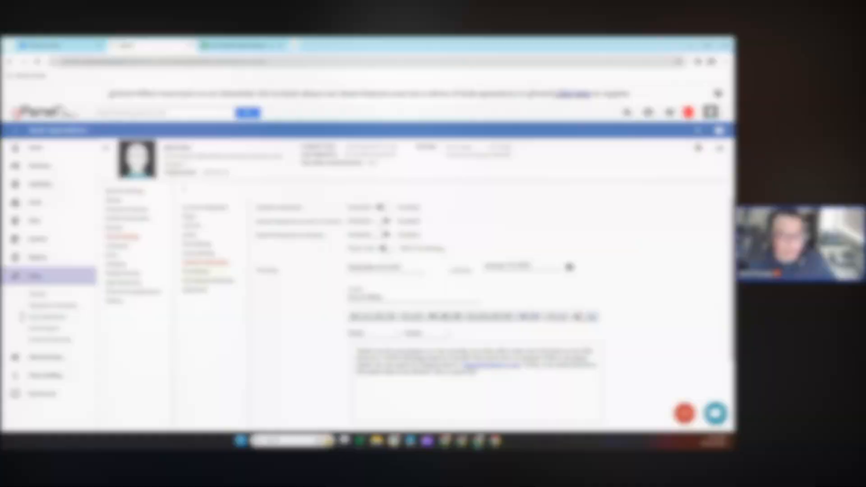
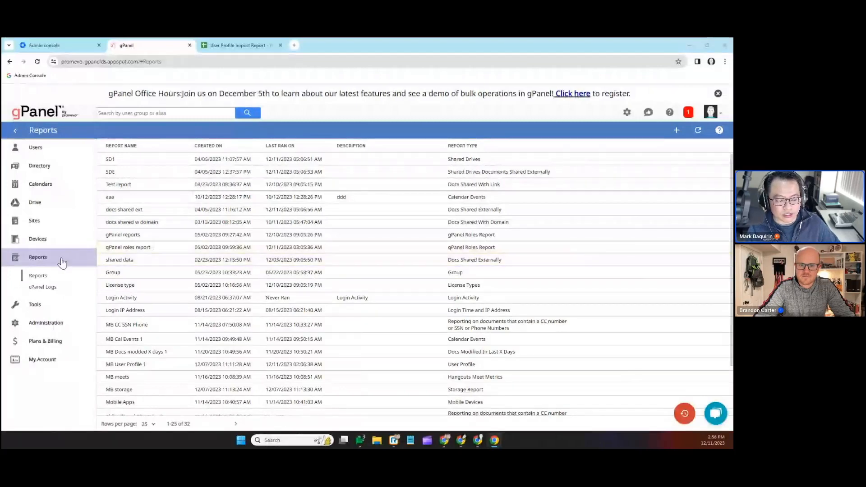
# Create a report named "MB docs X" of type Docs Modified In Last X Days with scheduling enabled, and continue to its configuration
pyautogui.click(677, 130)
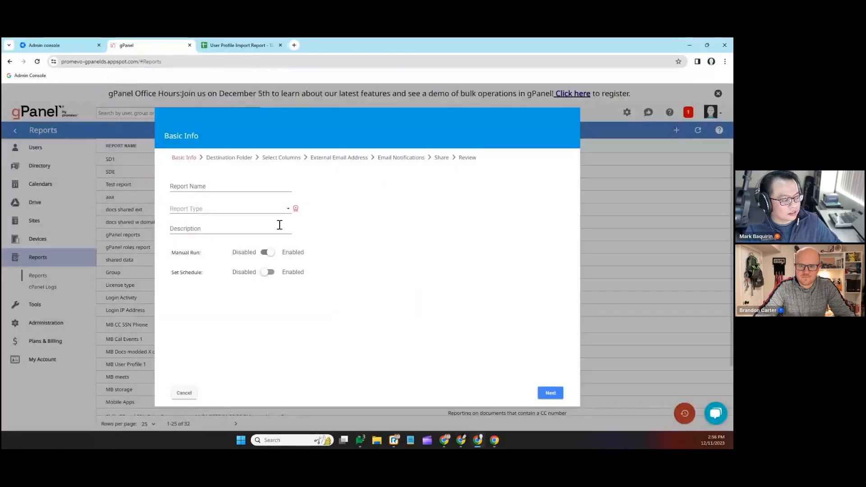
pyautogui.click(289, 208)
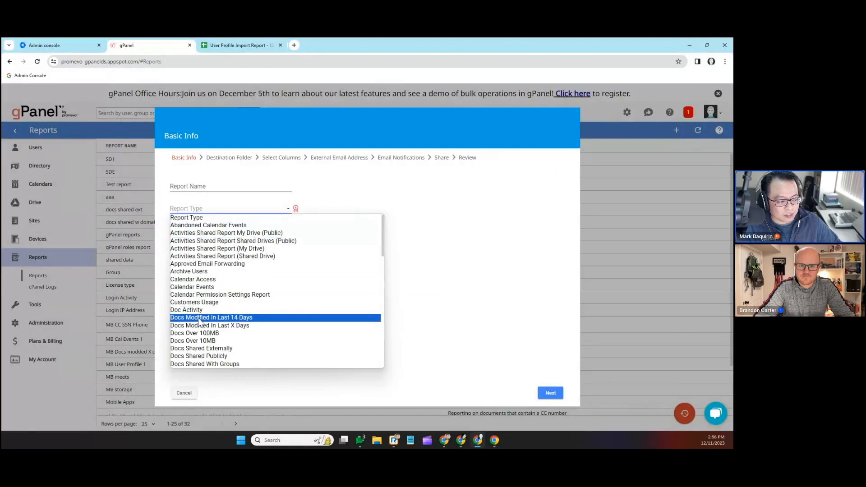
pyautogui.click(246, 329)
pyautogui.click(223, 187)
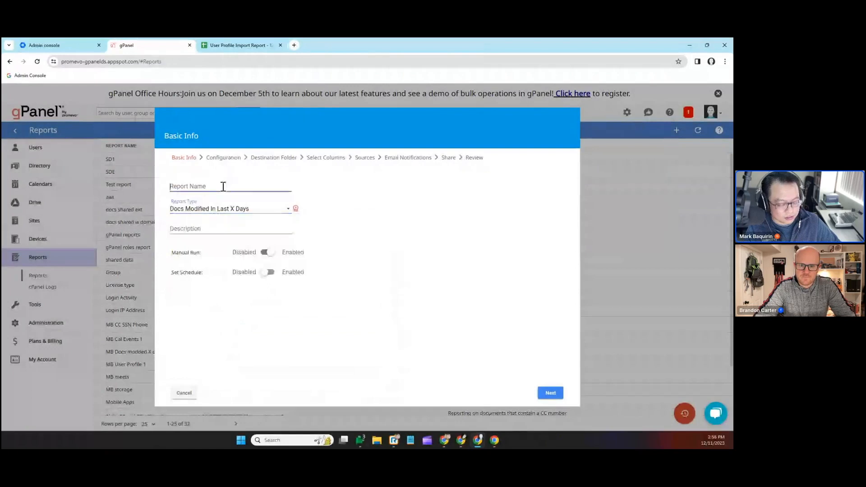
pyautogui.write('MB docs X')
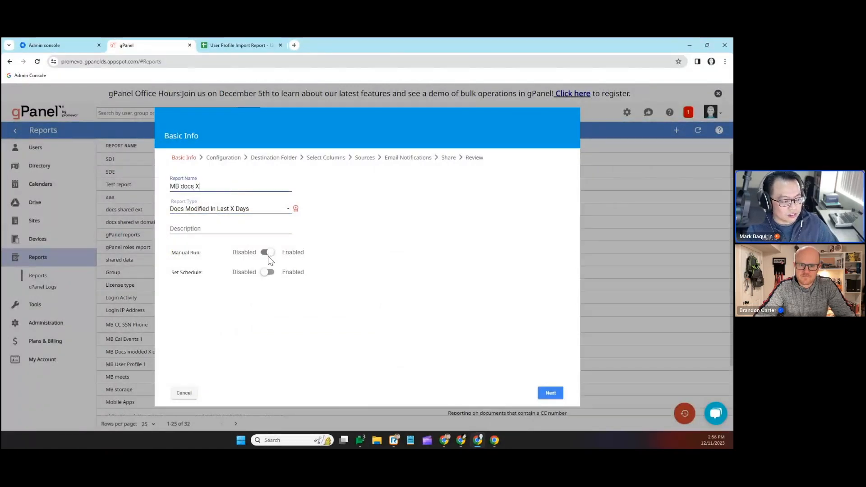
pyautogui.click(266, 275)
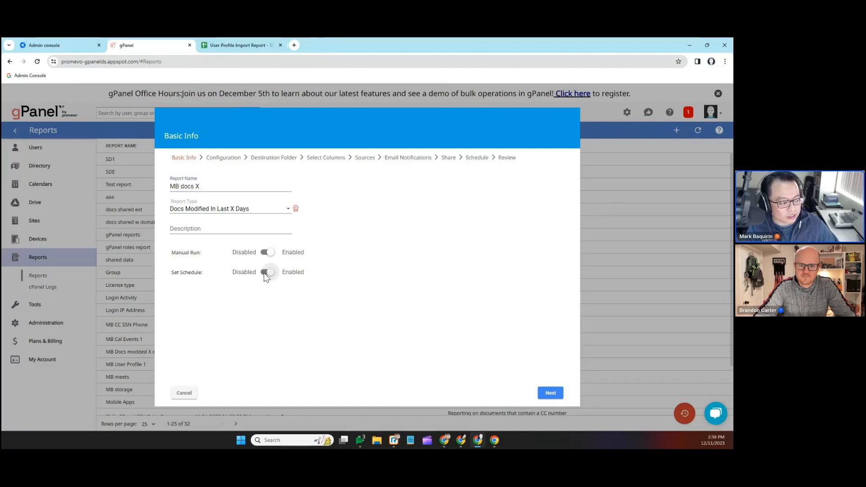
pyautogui.click(551, 394)
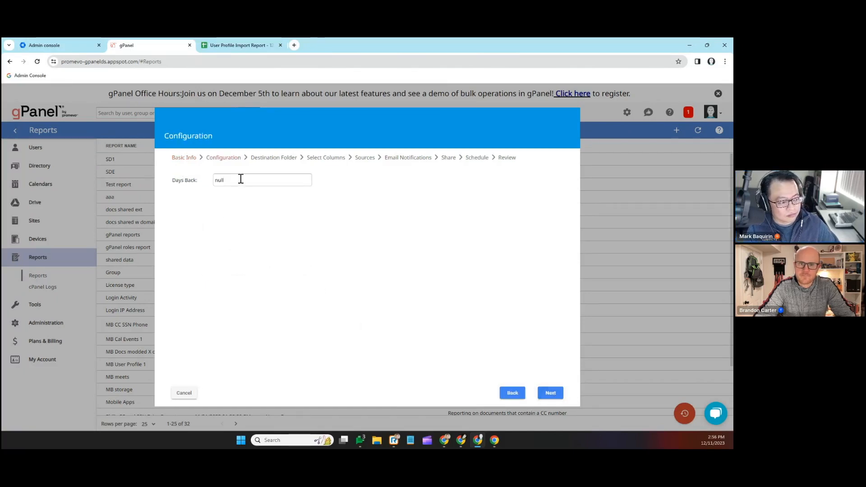
# Set the report's days back to 180 and continue past the destination folder without choosing one
pyautogui.moveTo(240, 180); pyautogui.dragTo(198, 180)
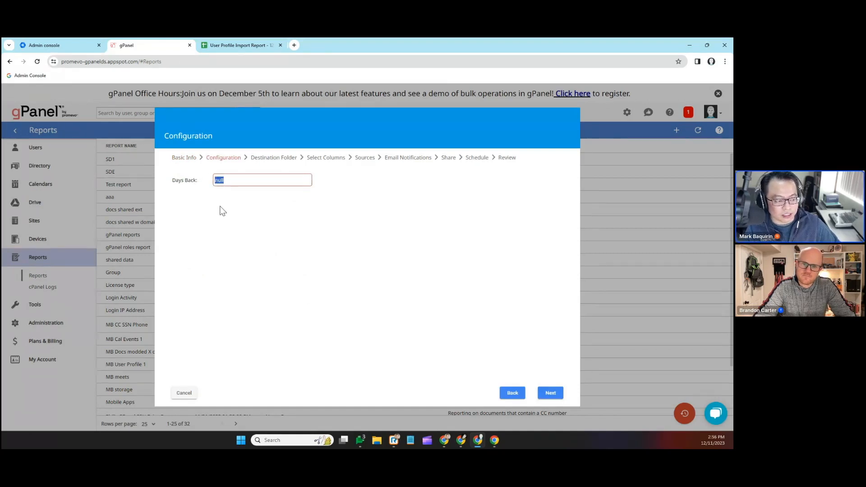
pyautogui.write('180')
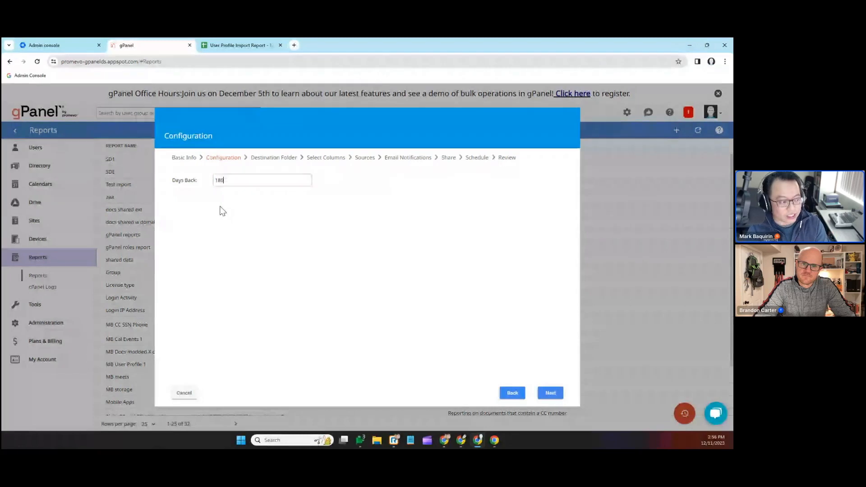
pyautogui.click(559, 395)
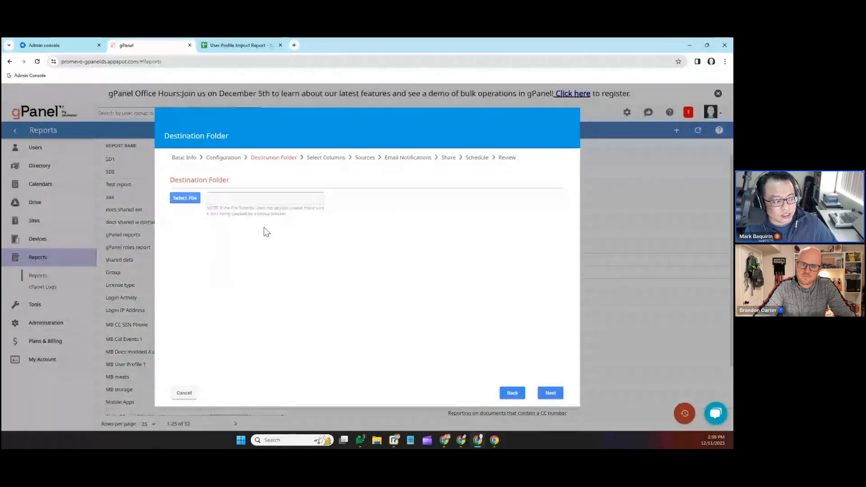
pyautogui.click(184, 196)
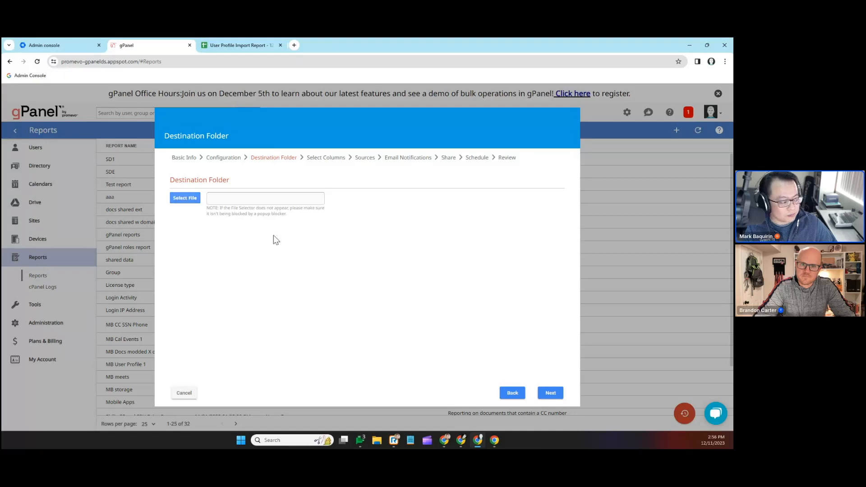
pyautogui.click(551, 394)
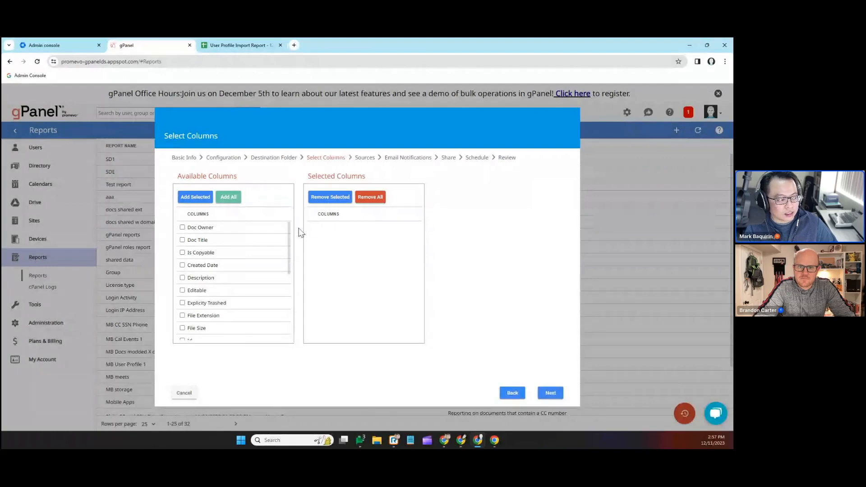
# Add all available columns to the report and continue to the sources
pyautogui.click(277, 228)
pyautogui.click(277, 228)
pyautogui.click(277, 227)
pyautogui.click(230, 197)
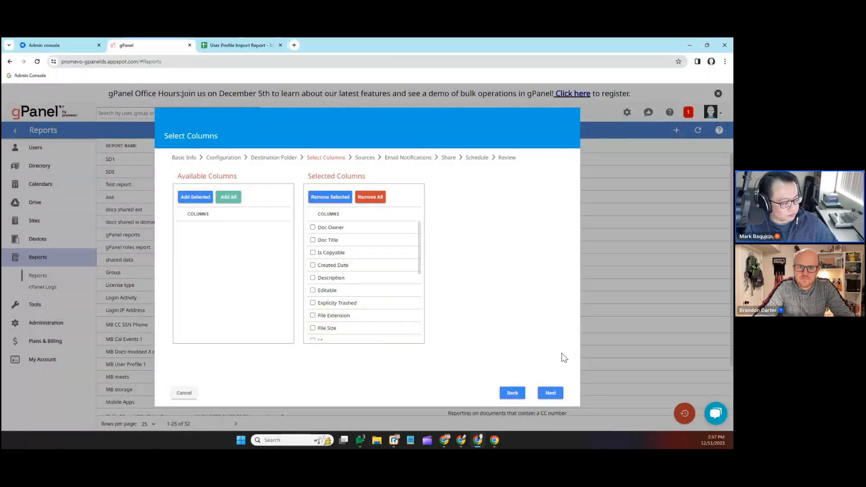
pyautogui.moveTo(419, 227); pyautogui.dragTo(427, 306)
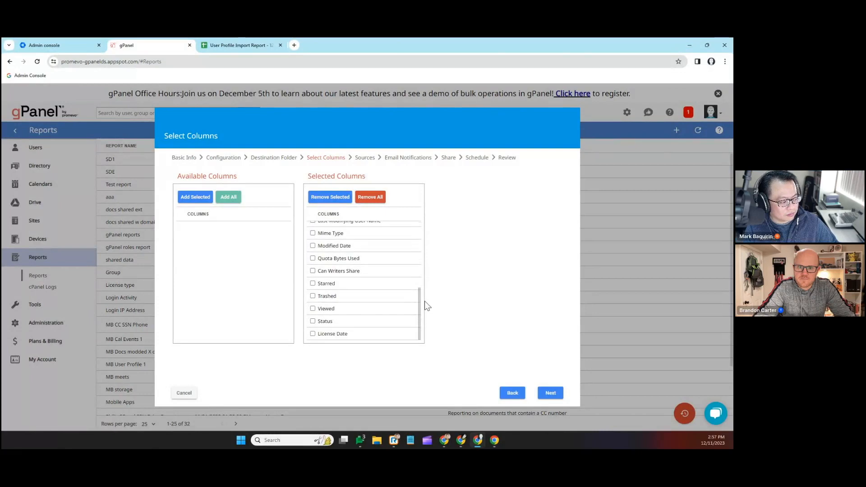
pyautogui.click(551, 394)
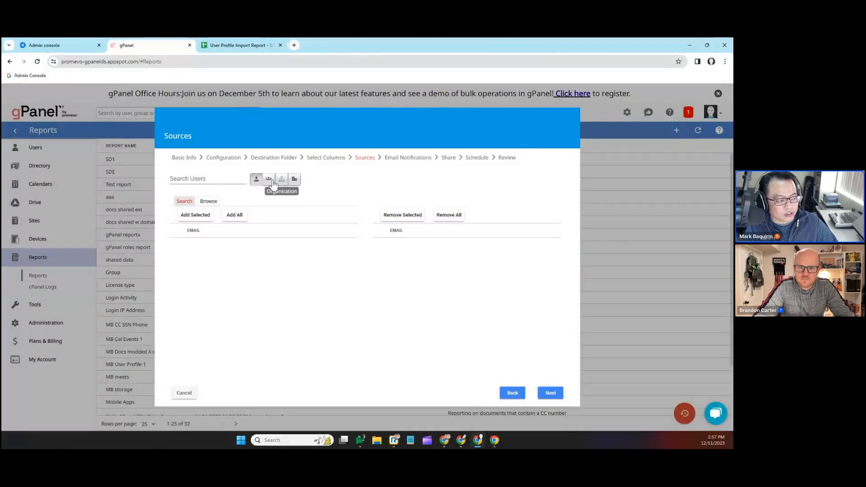
# Find the administrator's own account, add it as the report's source, and continue to the email notifications
pyautogui.click(237, 178)
pyautogui.write('mark')
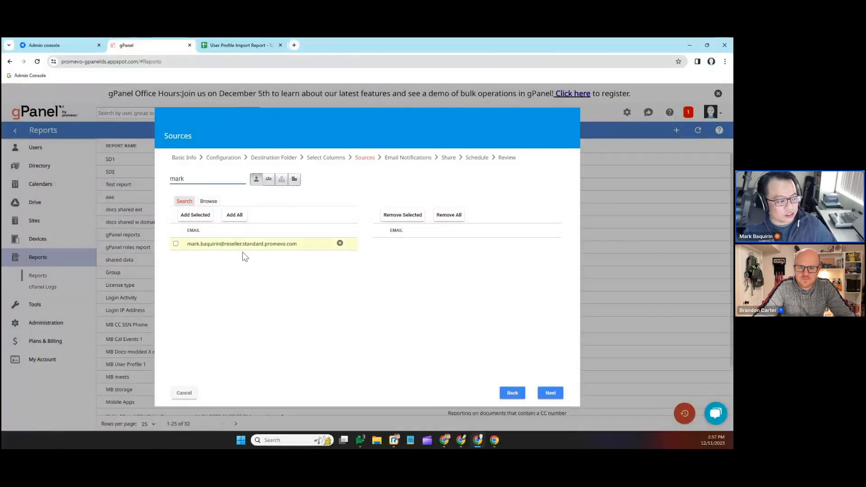
pyautogui.click(339, 243)
pyautogui.click(549, 395)
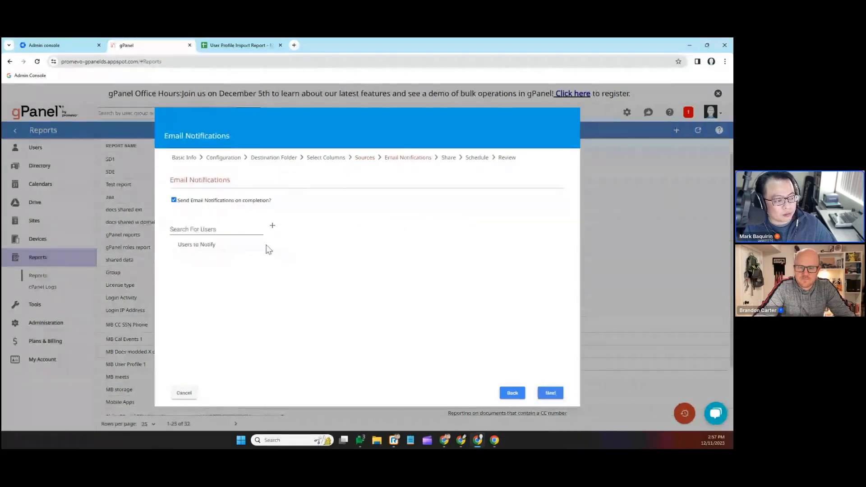
# With completion notifications enabled, look up the administrator's own account as the recipient and continue to the sharing settings
pyautogui.click(207, 231)
pyautogui.write('mark')
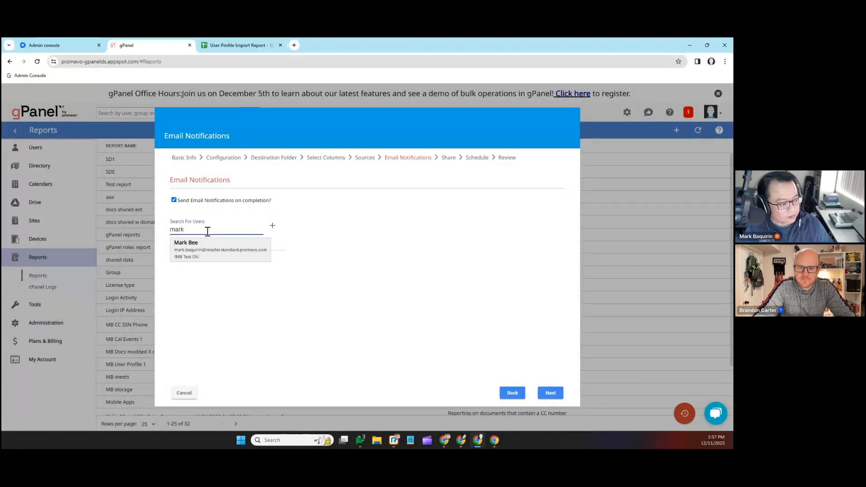
pyautogui.click(208, 248)
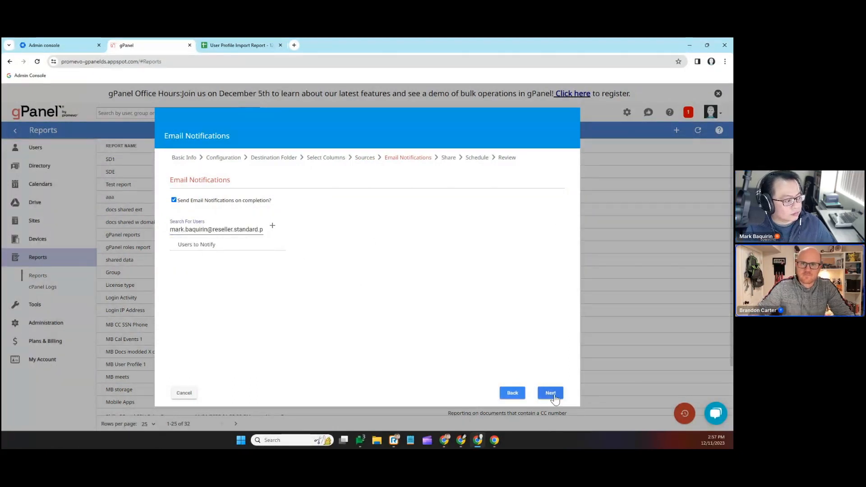
pyautogui.click(552, 393)
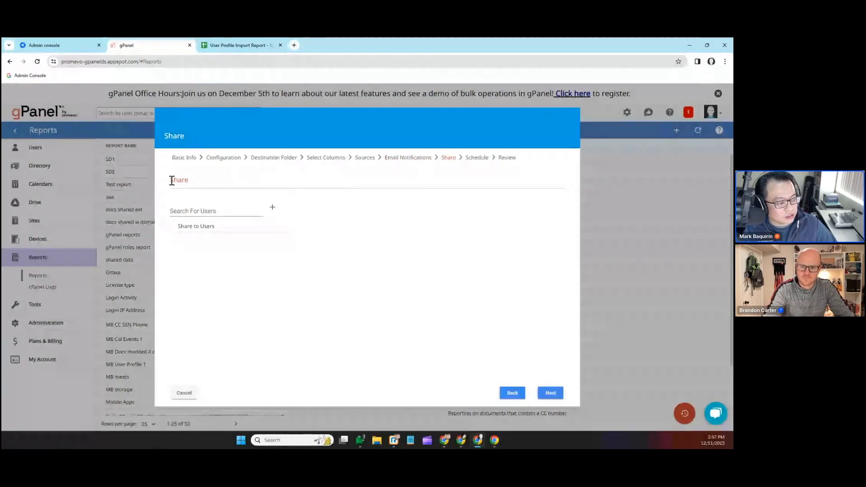
# Find a colleague's account, add it to the users the report is shared with, and continue to the schedule
pyautogui.click(232, 210)
pyautogui.write('mel')
pyautogui.click(235, 232)
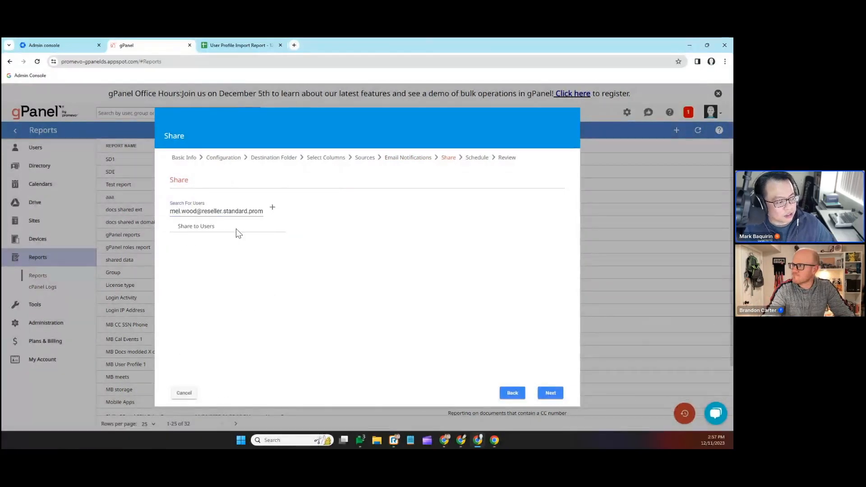
pyautogui.click(273, 208)
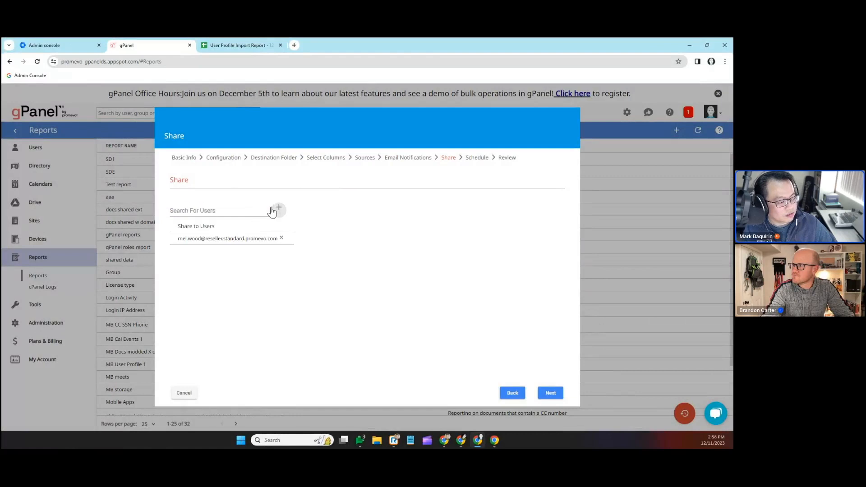
pyautogui.click(551, 392)
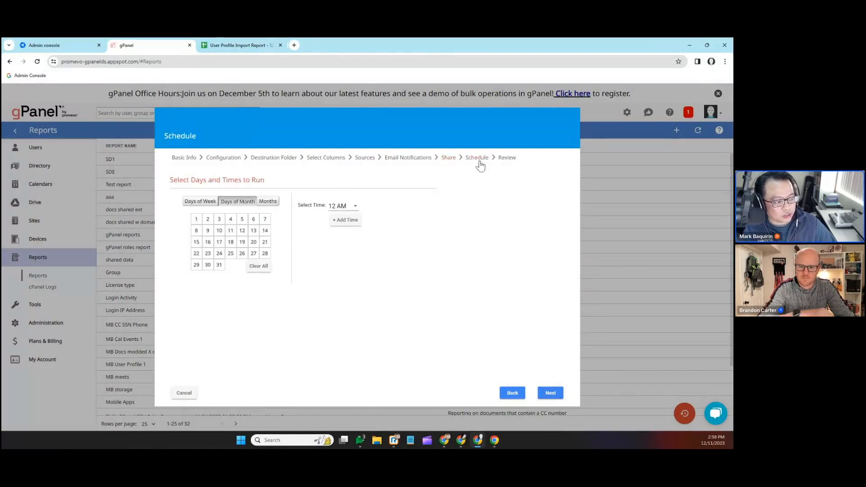
# Schedule the report to run weekly on Monday at 8 AM and continue to the review
pyautogui.click(201, 204)
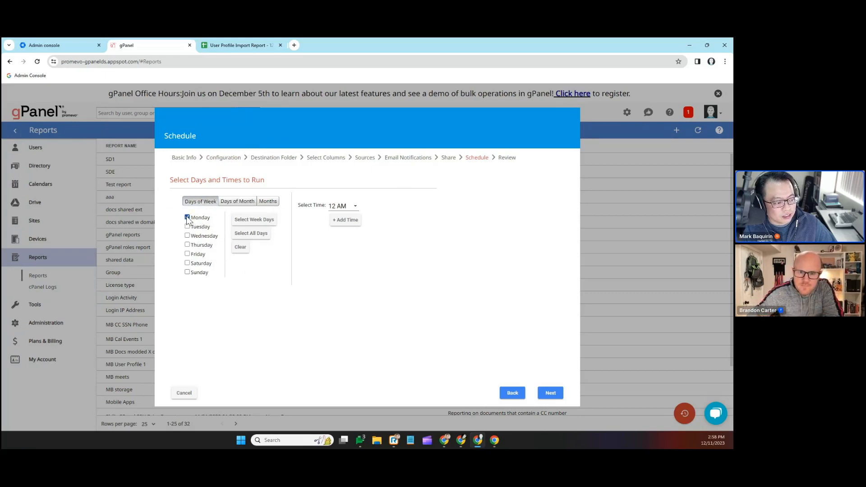
pyautogui.click(343, 206)
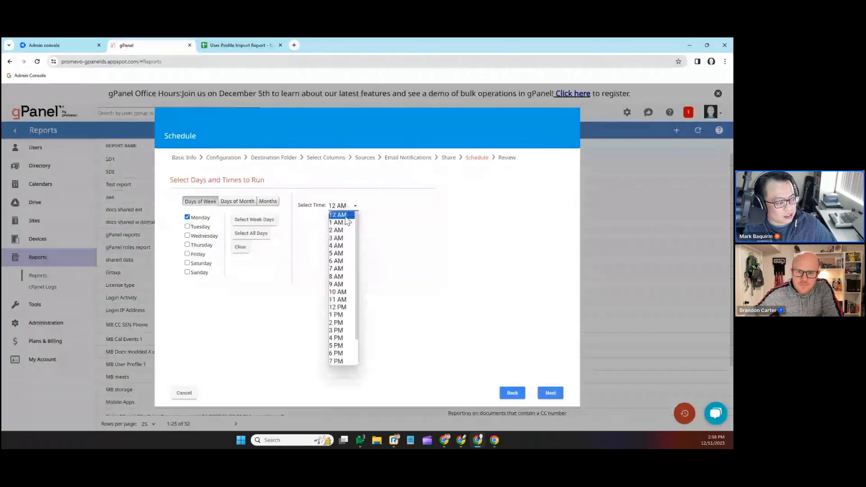
pyautogui.click(341, 277)
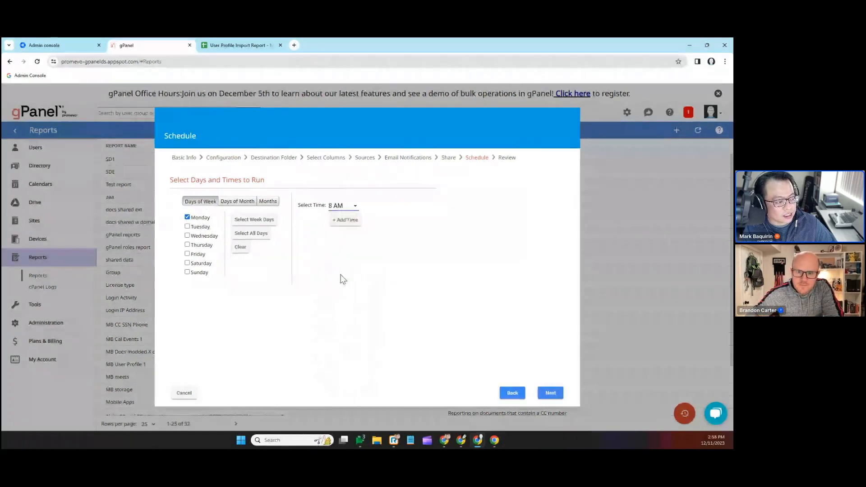
pyautogui.click(551, 394)
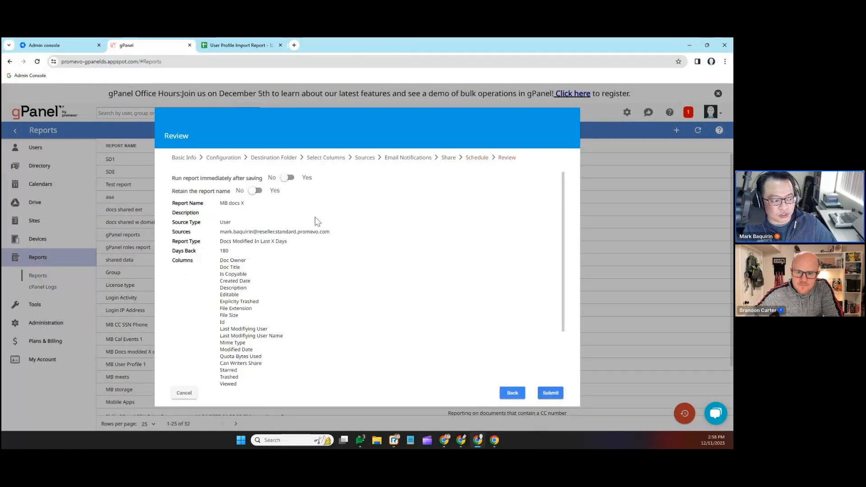
# Review the report settings, enable running the report immediately after saving, and submit the report
pyautogui.scroll(-2, 237, 289)
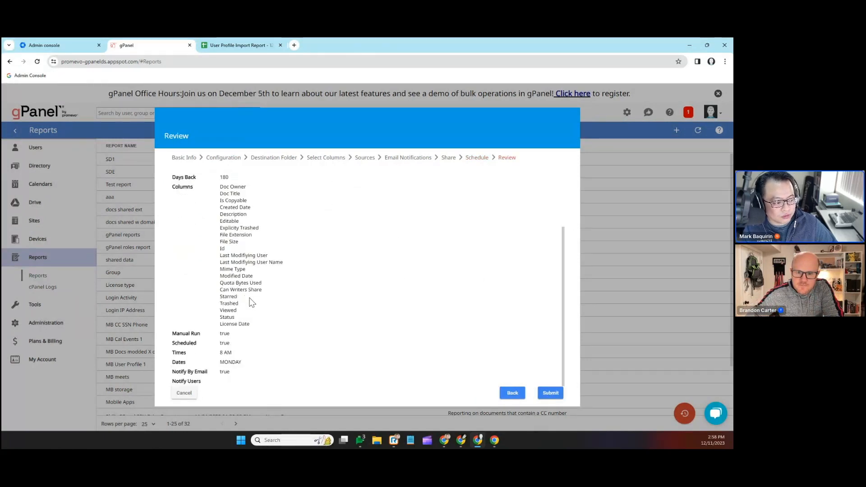
pyautogui.scroll(2, 251, 302)
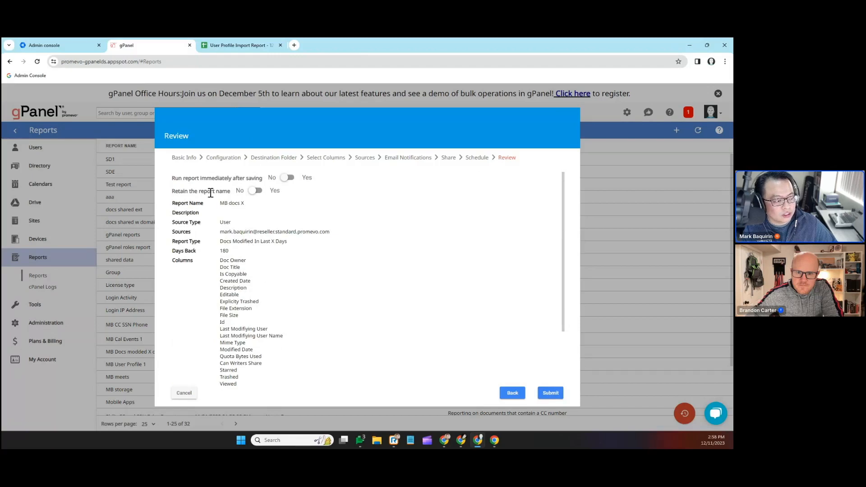
pyautogui.click(256, 191)
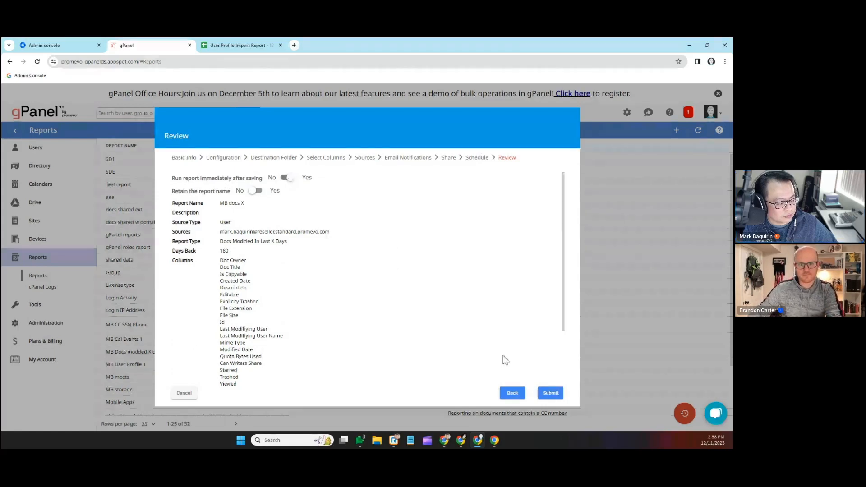
pyautogui.click(558, 394)
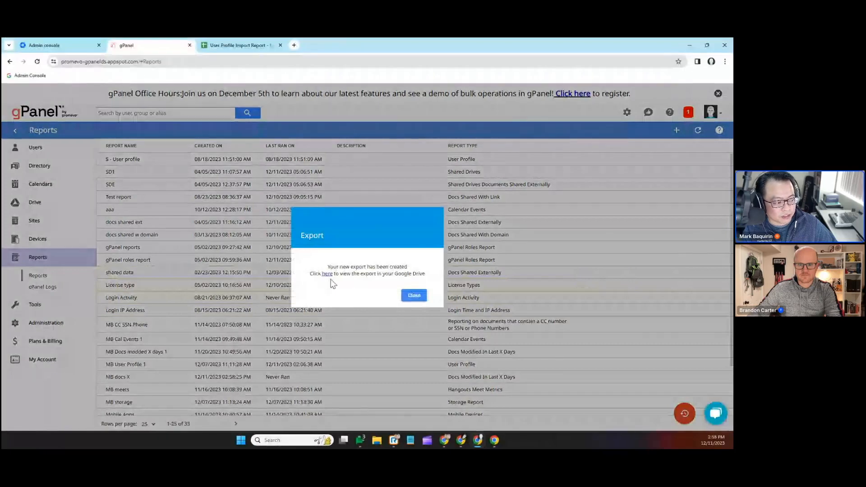
# Open the new export from Google Drive and examine its rows down to the Completed row
pyautogui.click(327, 275)
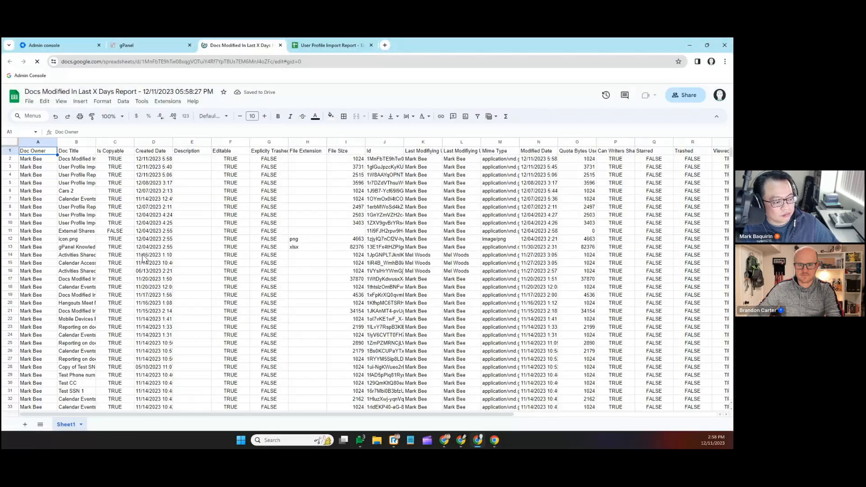
pyautogui.scroll(-7, 153, 249)
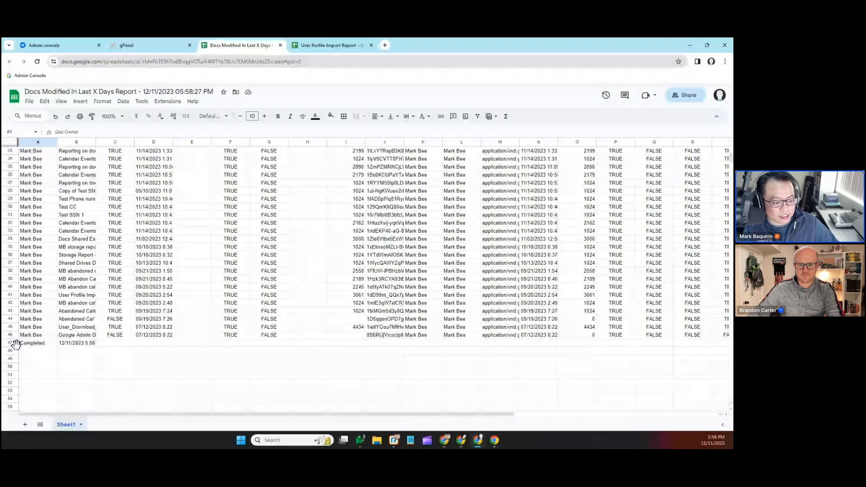
pyautogui.click(32, 344)
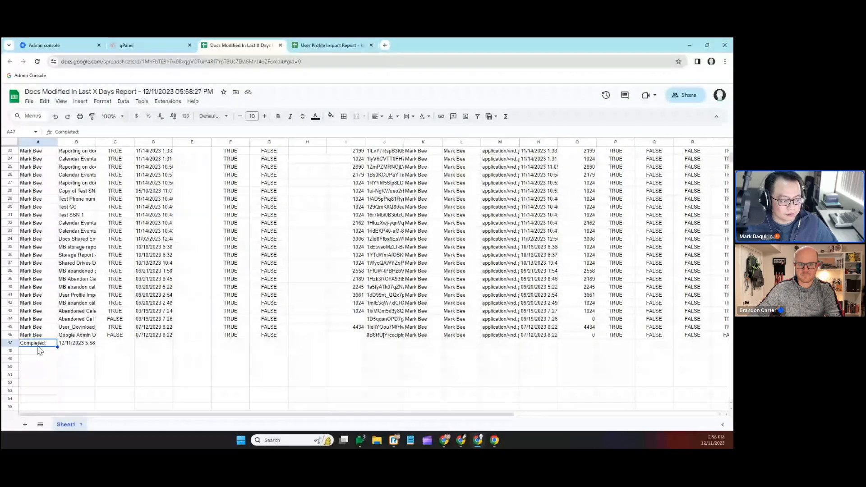
pyautogui.scroll(4, 186, 232)
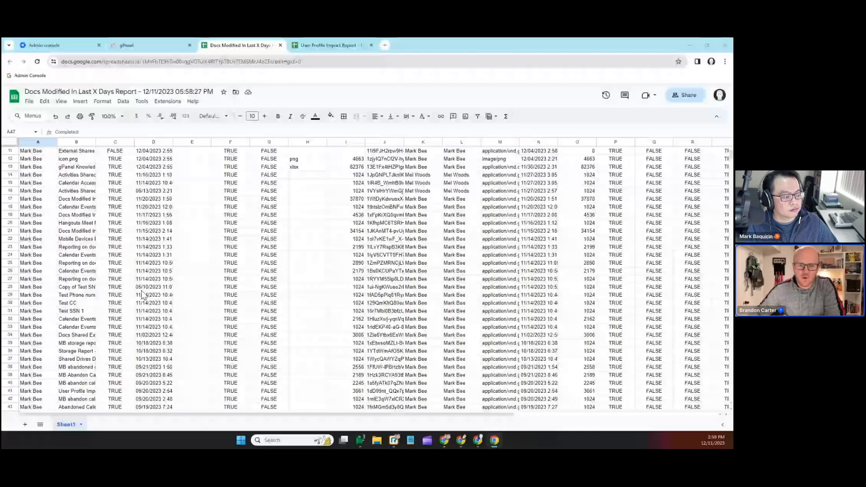
# Return to gPanel, close the export notice, and open the Role Manager in the Administration section
pyautogui.click(156, 42)
pyautogui.click(410, 296)
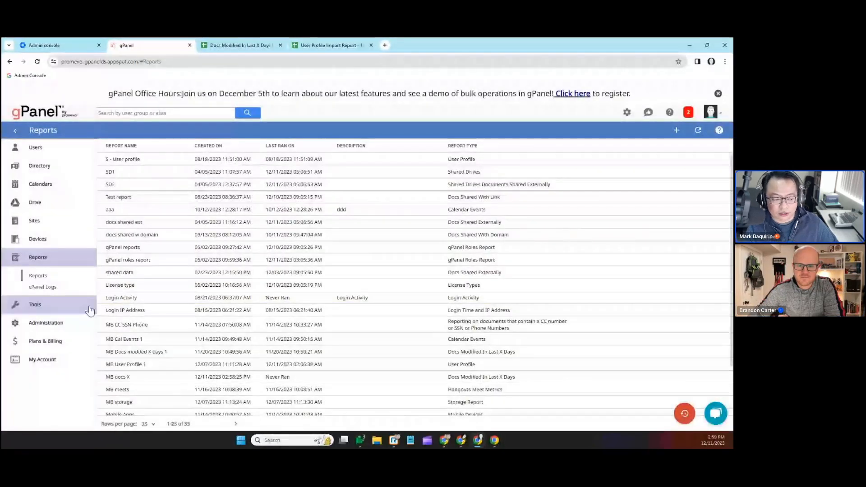
pyautogui.click(64, 324)
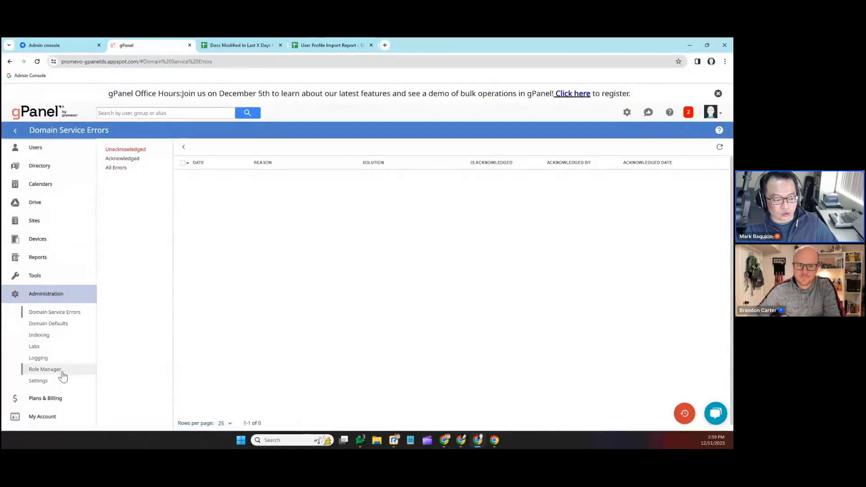
pyautogui.click(50, 374)
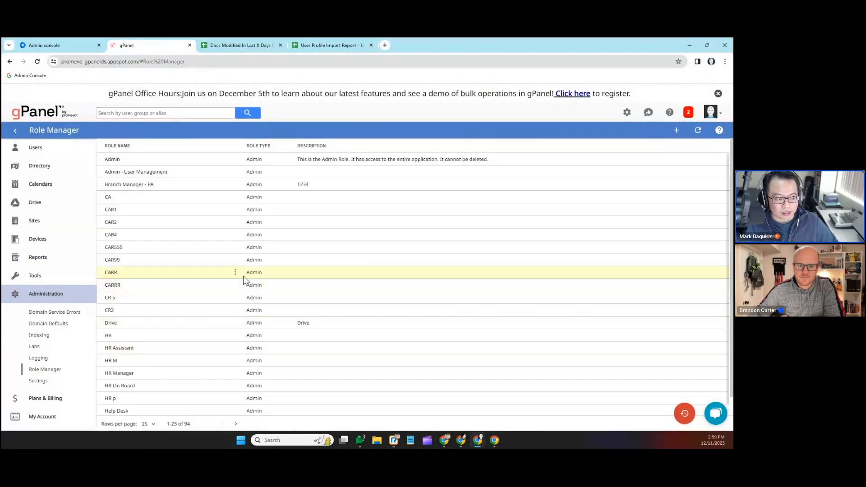
# Look through the available roles, then open the Admin role and view its members
pyautogui.scroll(-1, 241, 238)
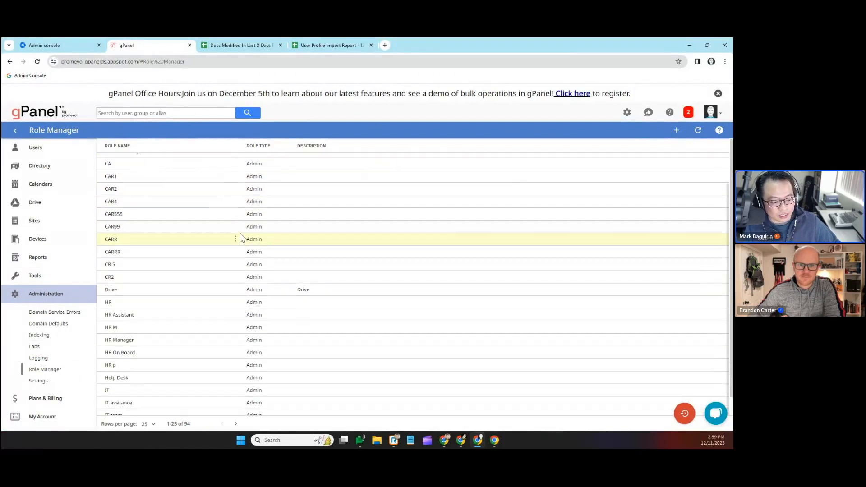
pyautogui.scroll(1, 253, 267)
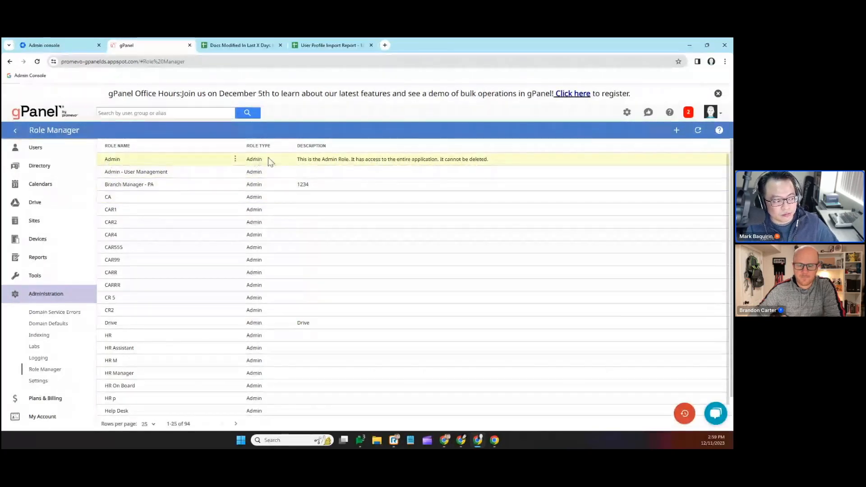
pyautogui.scroll(-1, 231, 261)
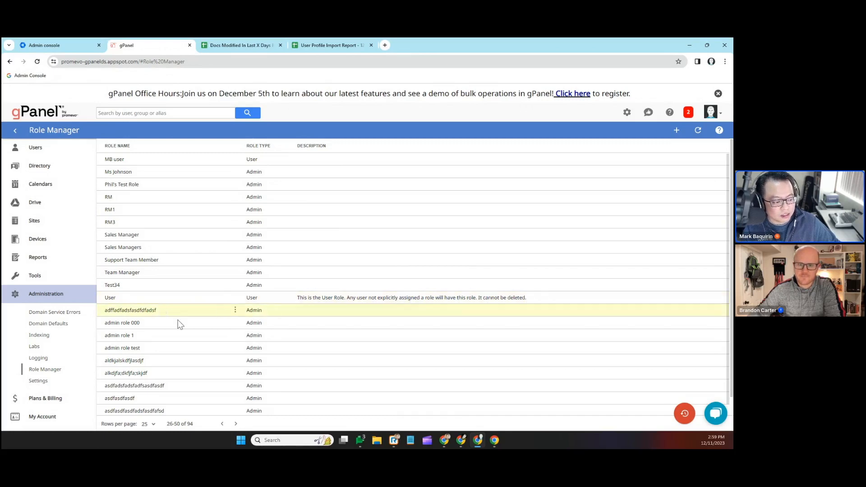
pyautogui.click(224, 424)
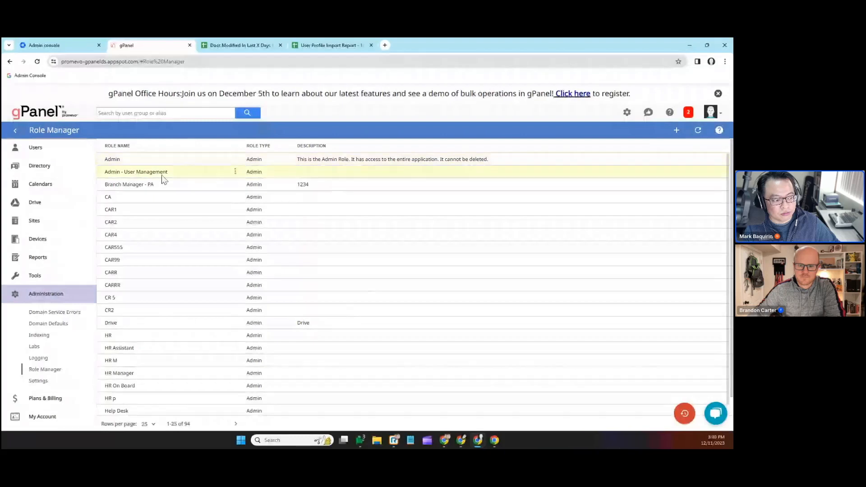
pyautogui.click(236, 162)
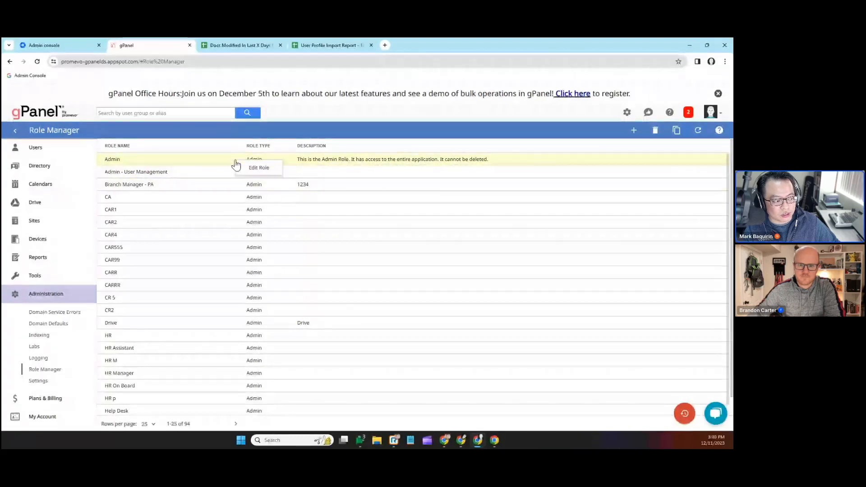
pyautogui.click(251, 168)
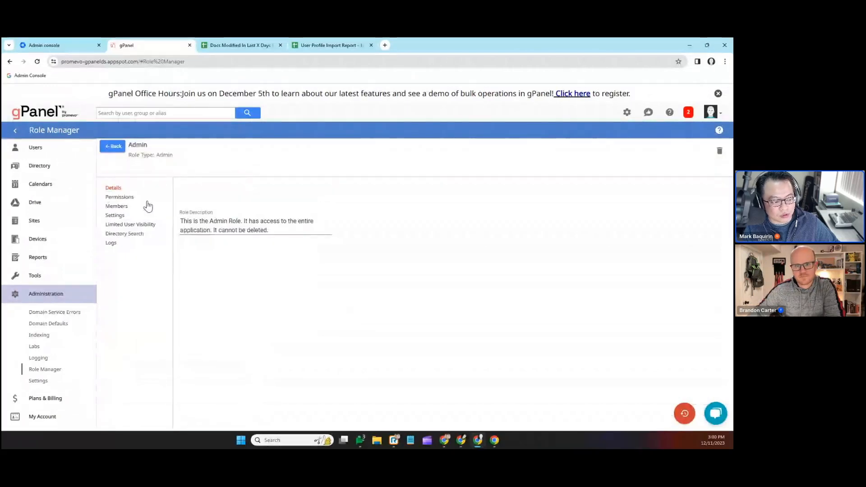
pyautogui.click(121, 208)
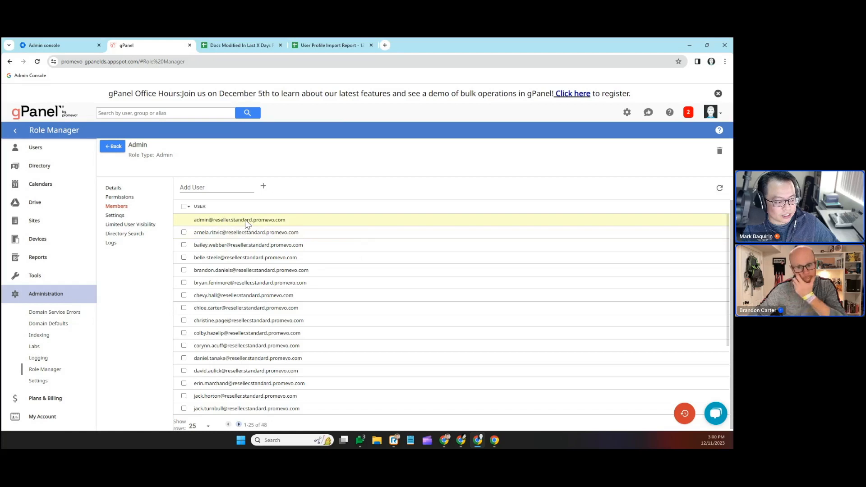
pyautogui.click(220, 187)
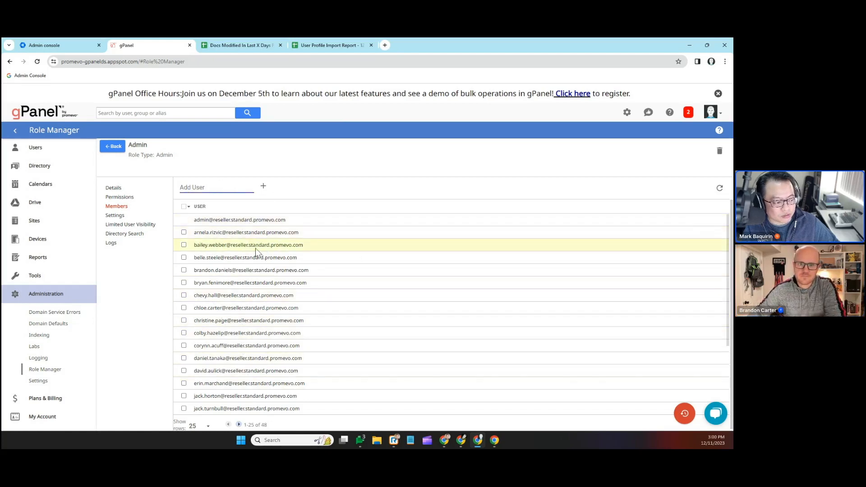
pyautogui.click(184, 233)
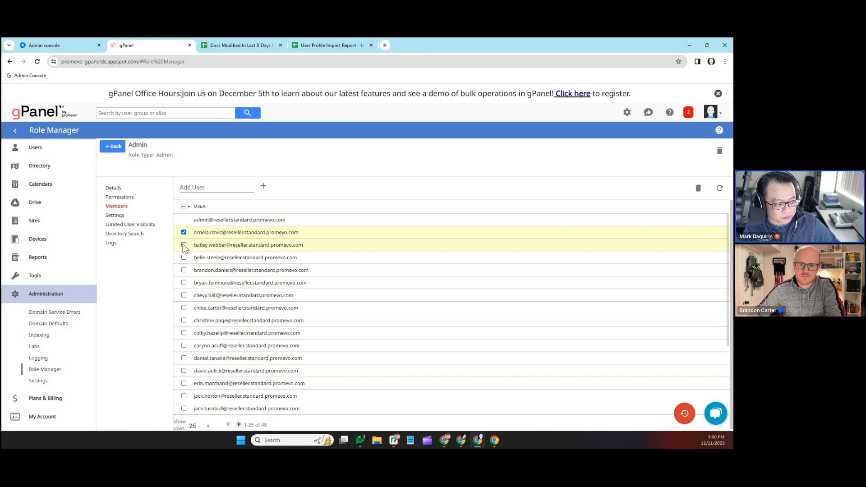
pyautogui.click(183, 245)
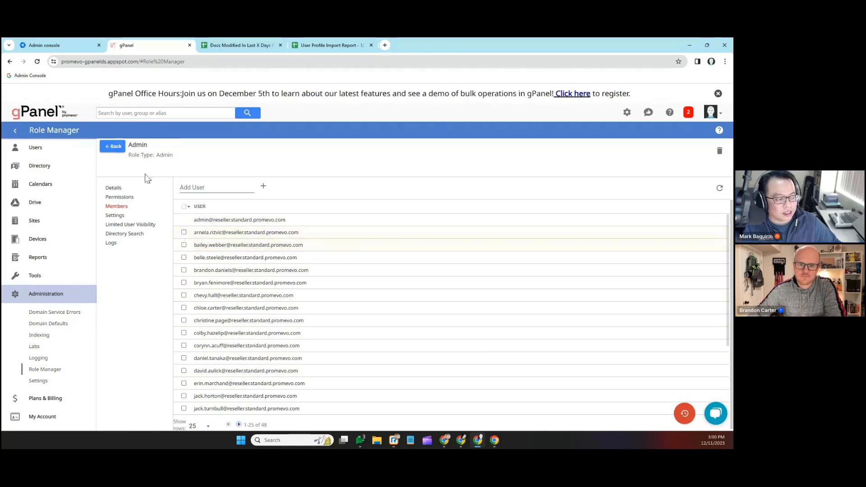
# Return to the roles list and create a role named MB custom Admin 1 with the role type Admin and no description
pyautogui.click(113, 152)
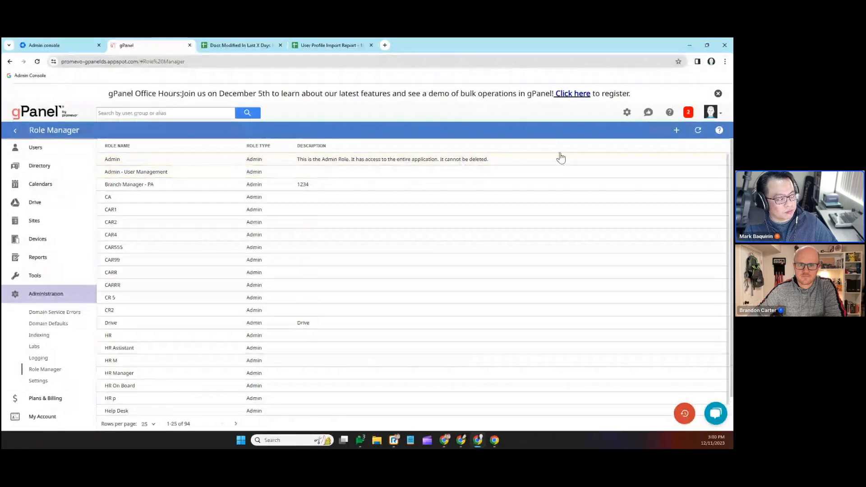
pyautogui.click(677, 130)
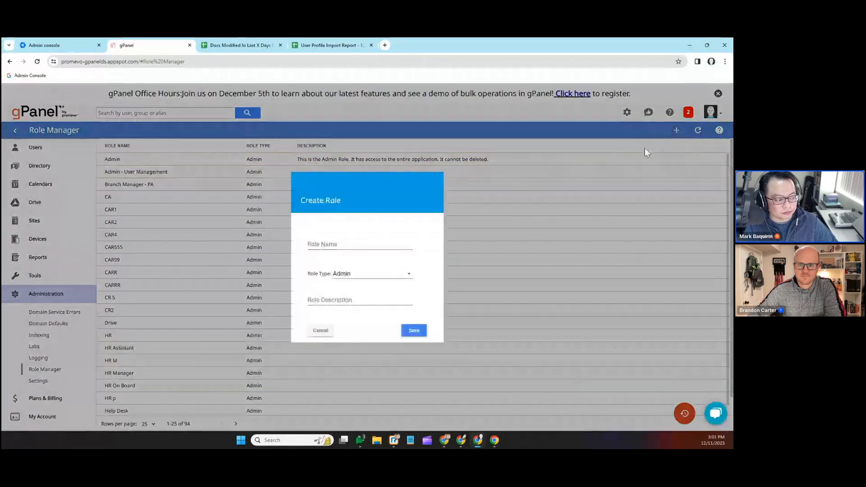
pyautogui.click(346, 244)
pyautogui.write('MB custom Admin 1')
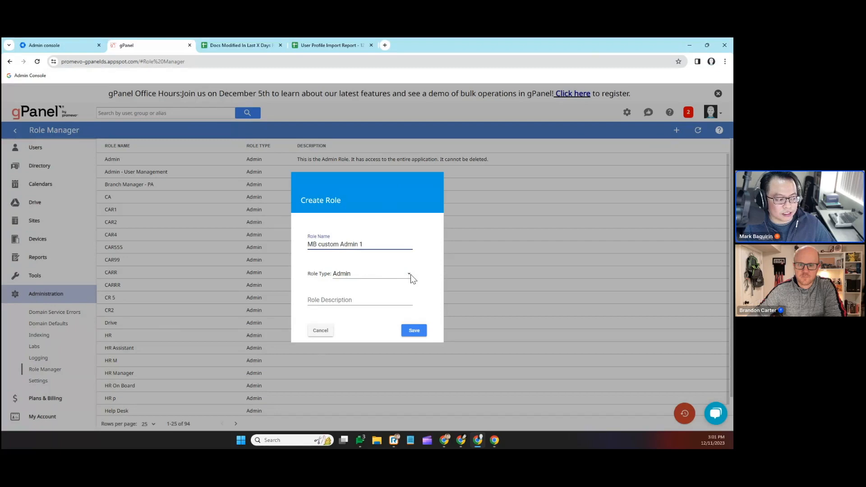
pyautogui.click(409, 274)
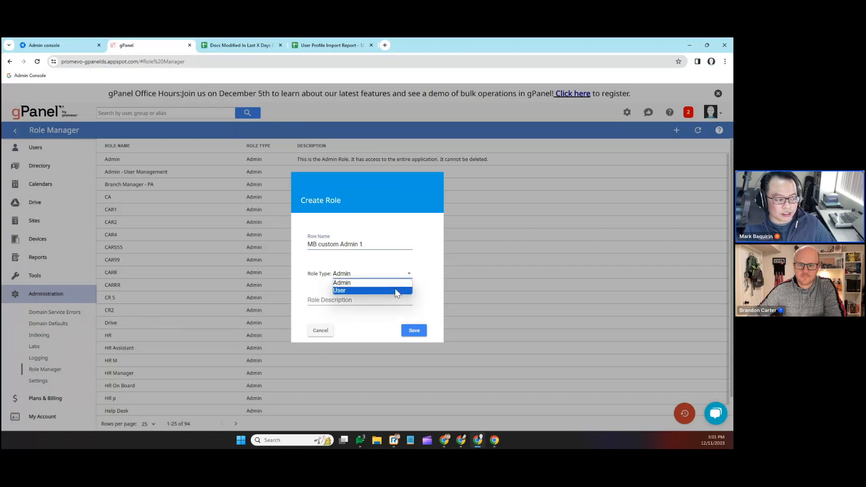
pyautogui.click(394, 283)
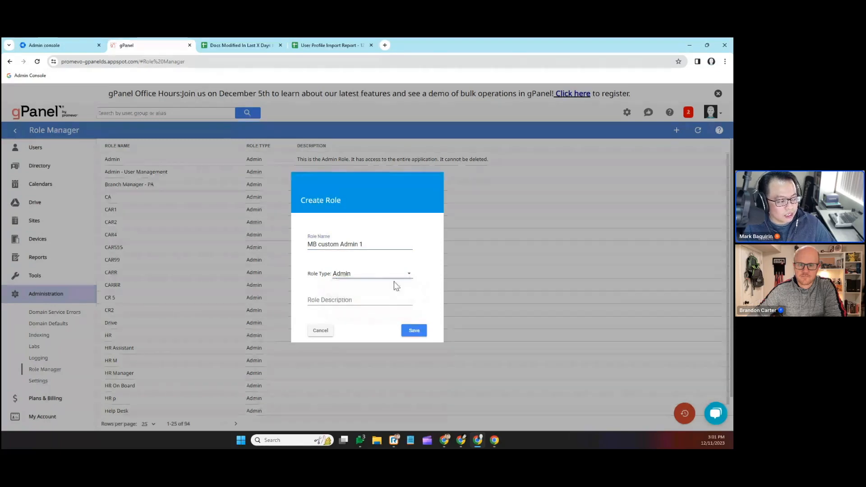
pyautogui.click(315, 301)
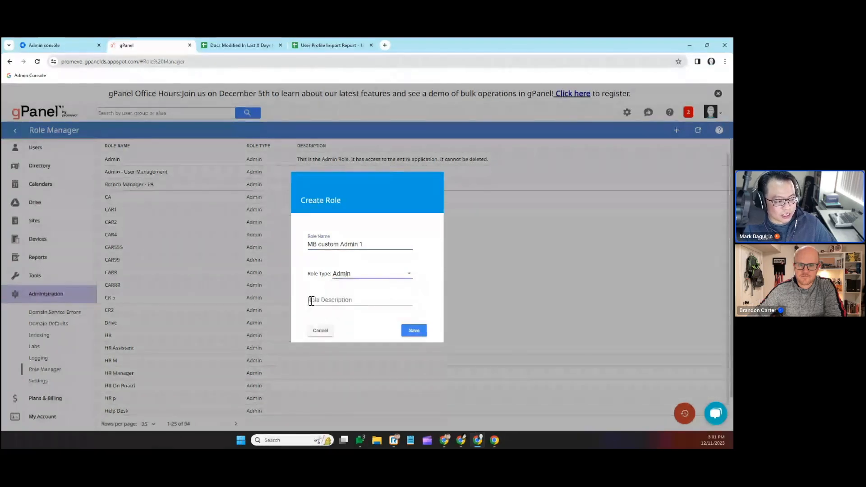
pyautogui.click(416, 335)
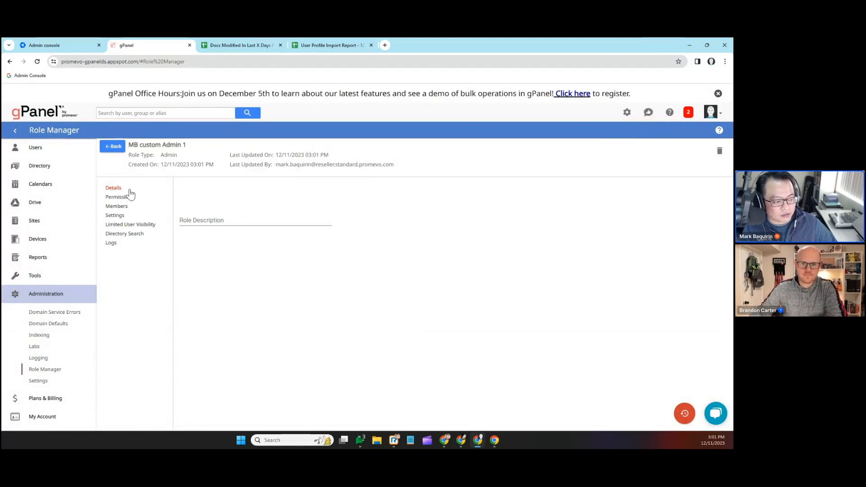
# Open the permissions of the MB custom Admin 1 role and examine the permission categories from Audit & Compliance through Calendars
pyautogui.click(194, 220)
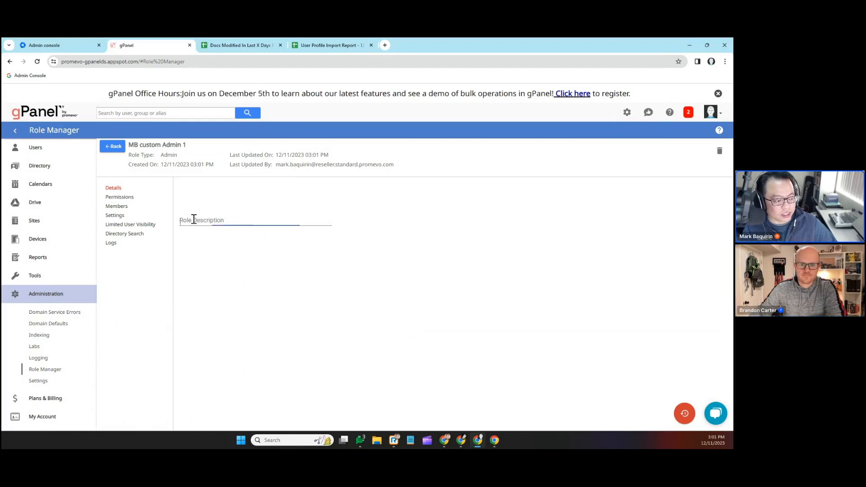
pyautogui.click(131, 200)
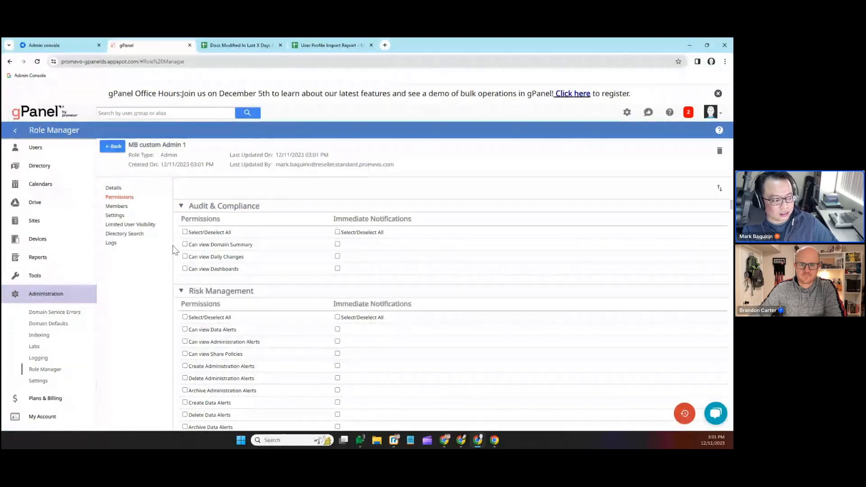
pyautogui.scroll(-1, 267, 249)
pyautogui.scroll(-4, 283, 253)
pyautogui.scroll(-1, 315, 268)
pyautogui.scroll(-6, 492, 299)
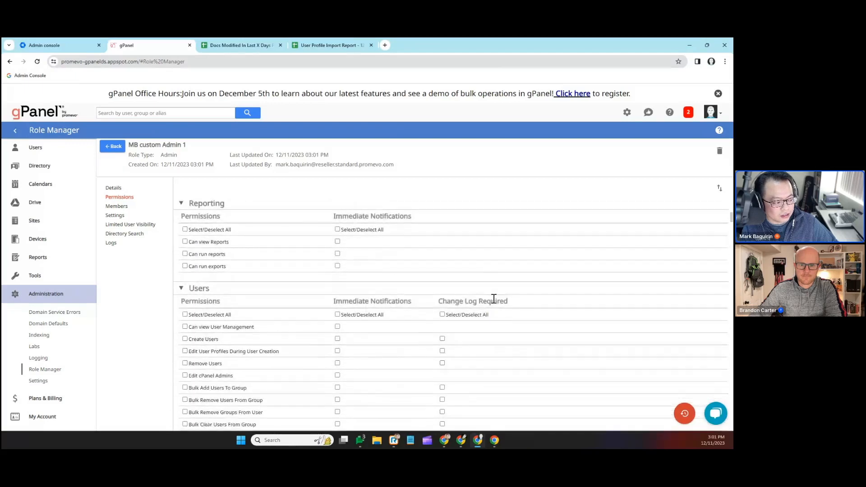
pyautogui.scroll(-10, 494, 299)
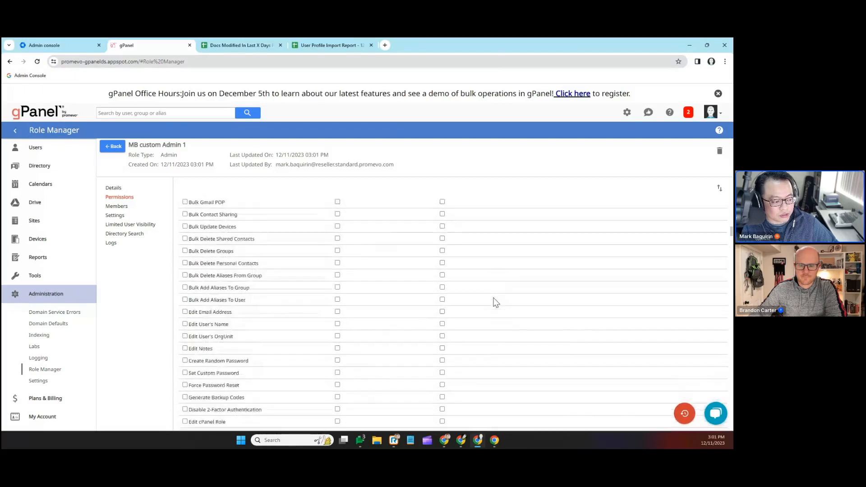
pyautogui.scroll(-10, 496, 302)
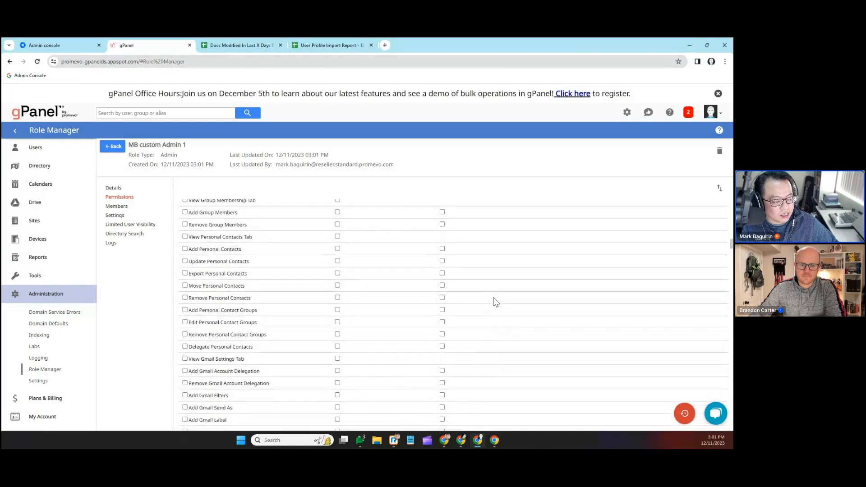
pyautogui.scroll(-10, 491, 289)
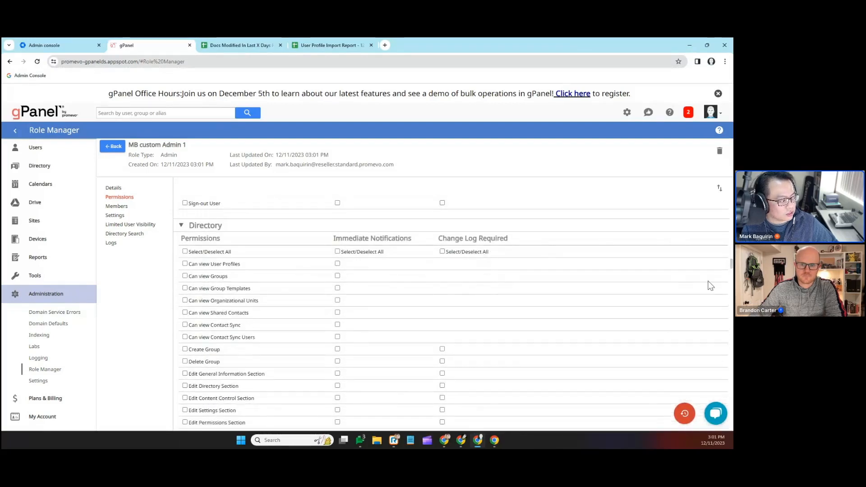
pyautogui.moveTo(730, 270); pyautogui.dragTo(733, 293)
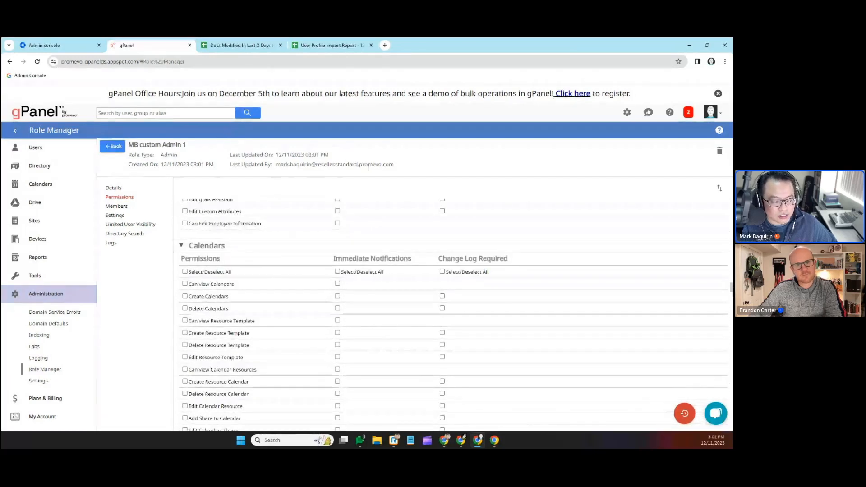
pyautogui.scroll(-1, 451, 307)
pyautogui.moveTo(732, 289); pyautogui.dragTo(720, 187)
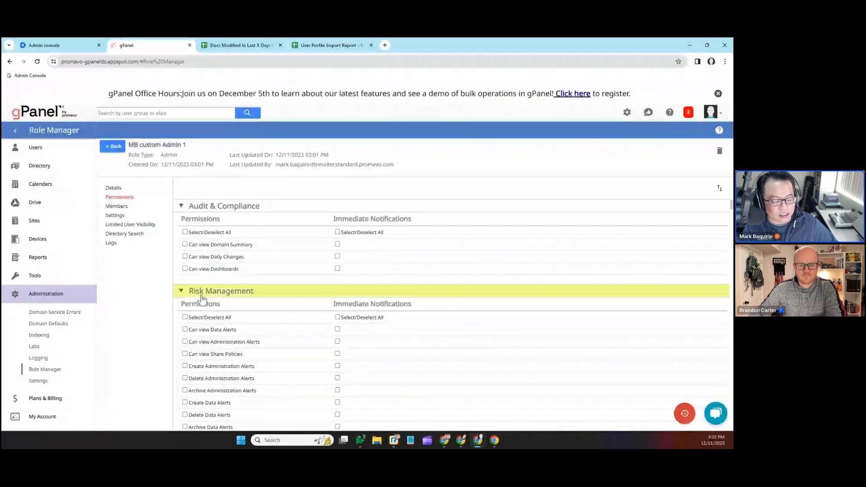
# Review the role's Members, Settings, Limited User Visibility, Directory Search and Logs sections
pyautogui.click(116, 208)
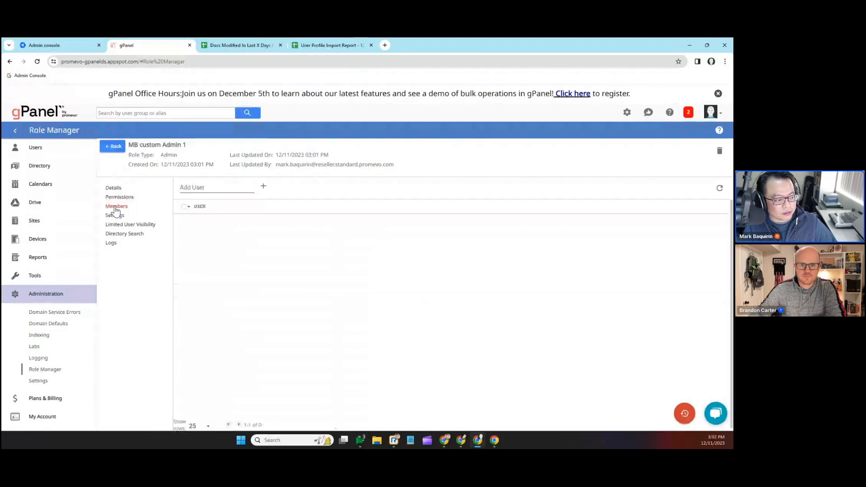
pyautogui.click(116, 217)
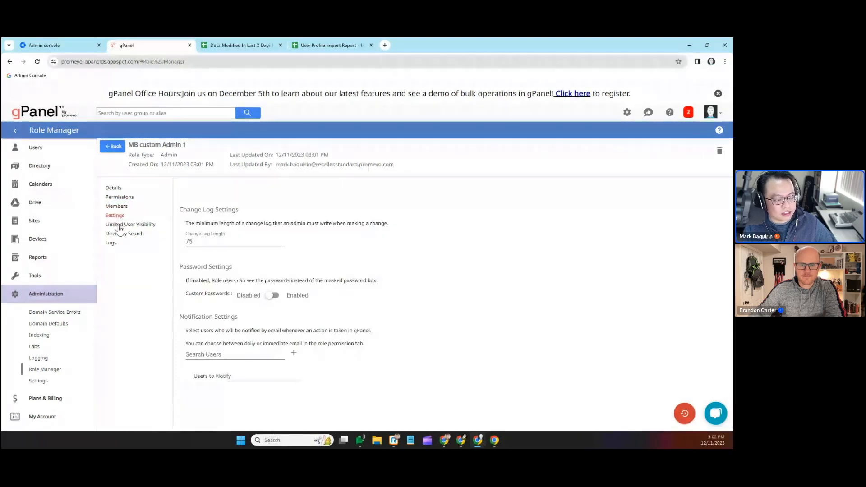
pyautogui.click(115, 227)
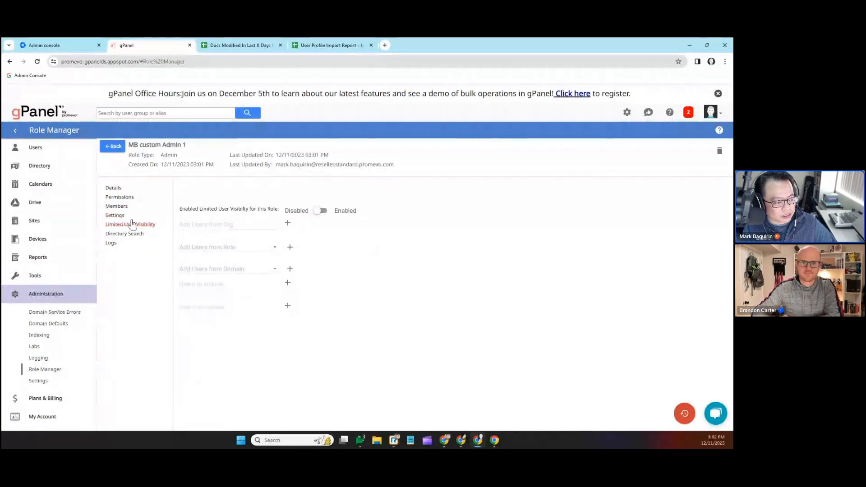
pyautogui.click(110, 238)
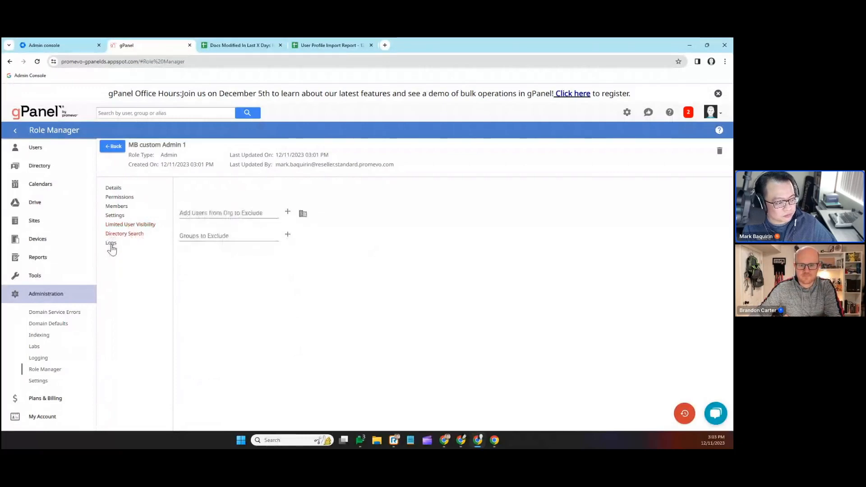
pyautogui.click(111, 245)
# Return to the roles list, find the built-in User role among the next set of roles, and open it for editing
pyautogui.click(112, 146)
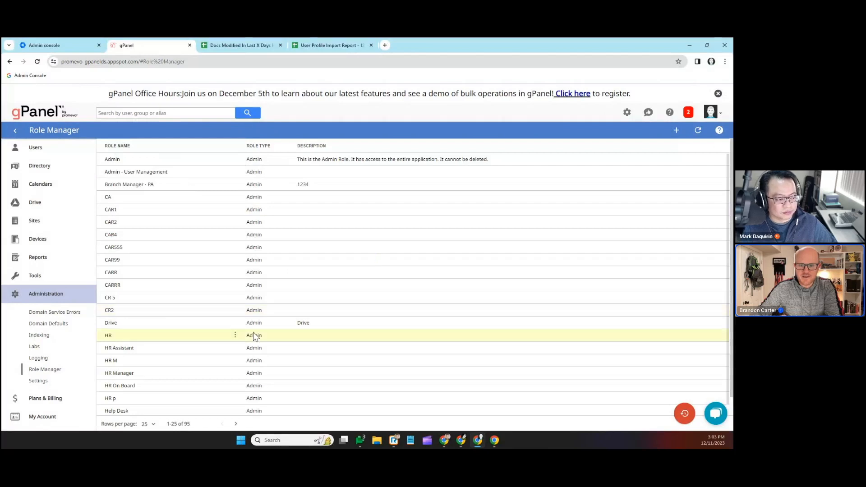
pyautogui.scroll(-1, 216, 330)
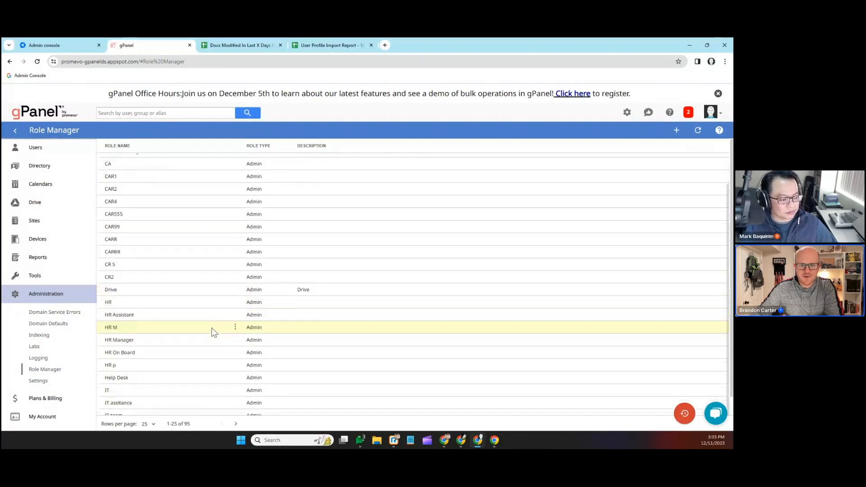
pyautogui.click(237, 425)
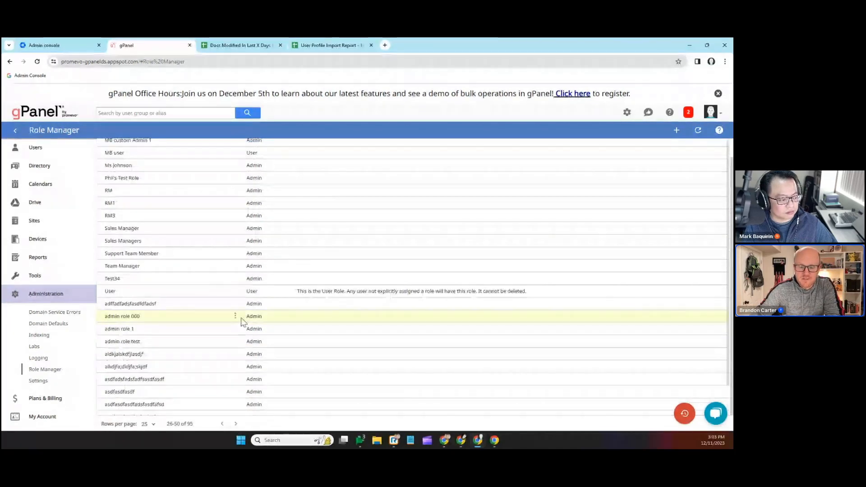
pyautogui.click(235, 291)
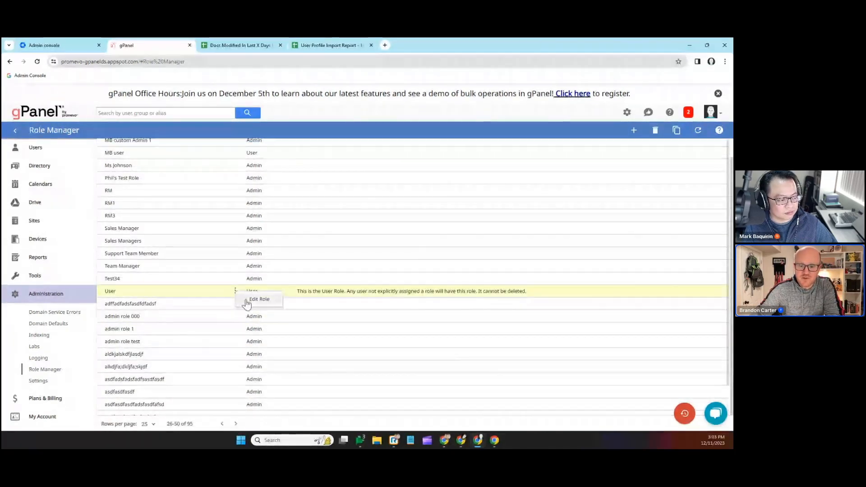
pyautogui.click(247, 301)
# Examine the User role's permissions, including User View and the bulk operations, and return to the roles list
pyautogui.click(126, 197)
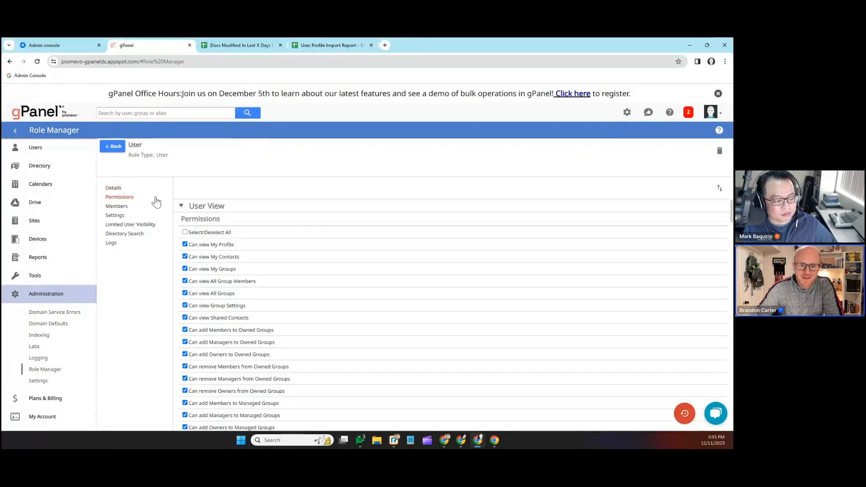
pyautogui.scroll(-15, 285, 280)
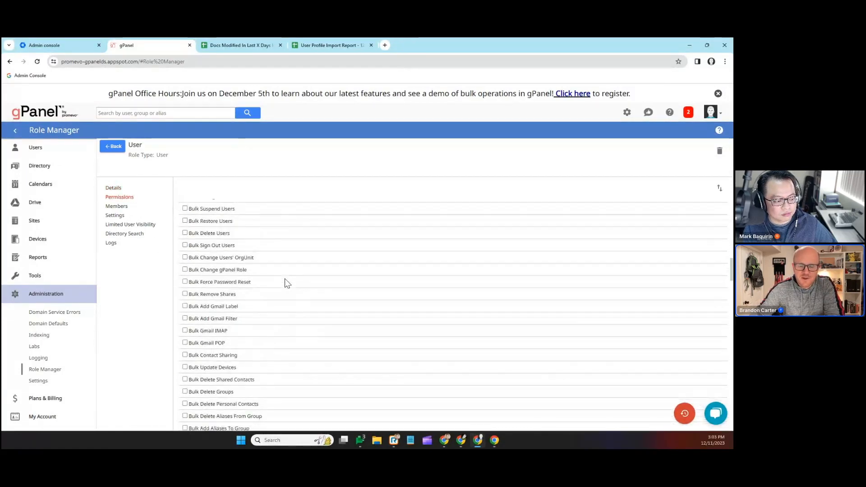
pyautogui.scroll(15, 285, 283)
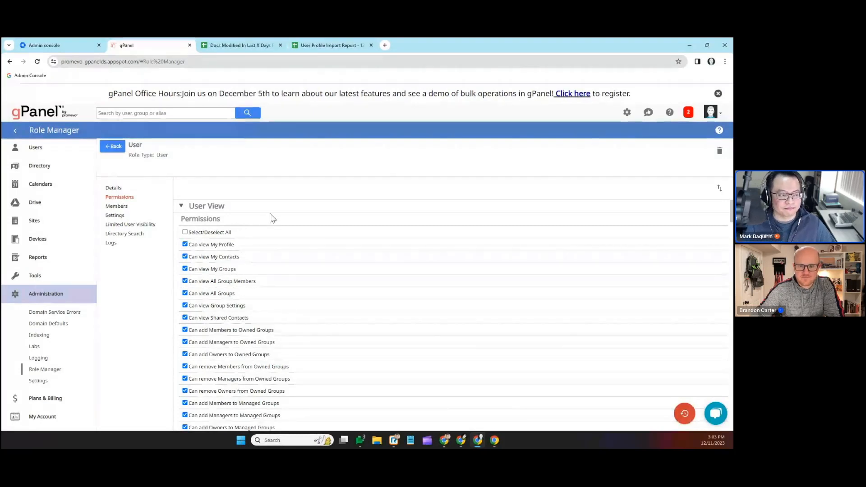
pyautogui.click(113, 146)
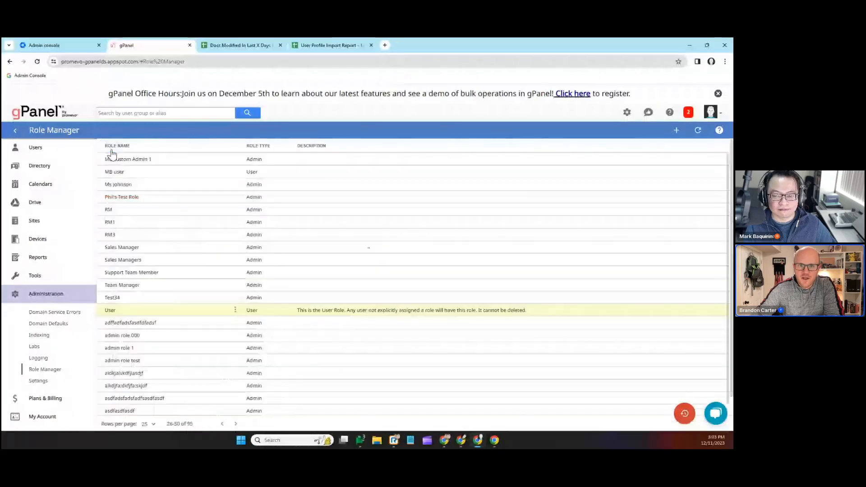